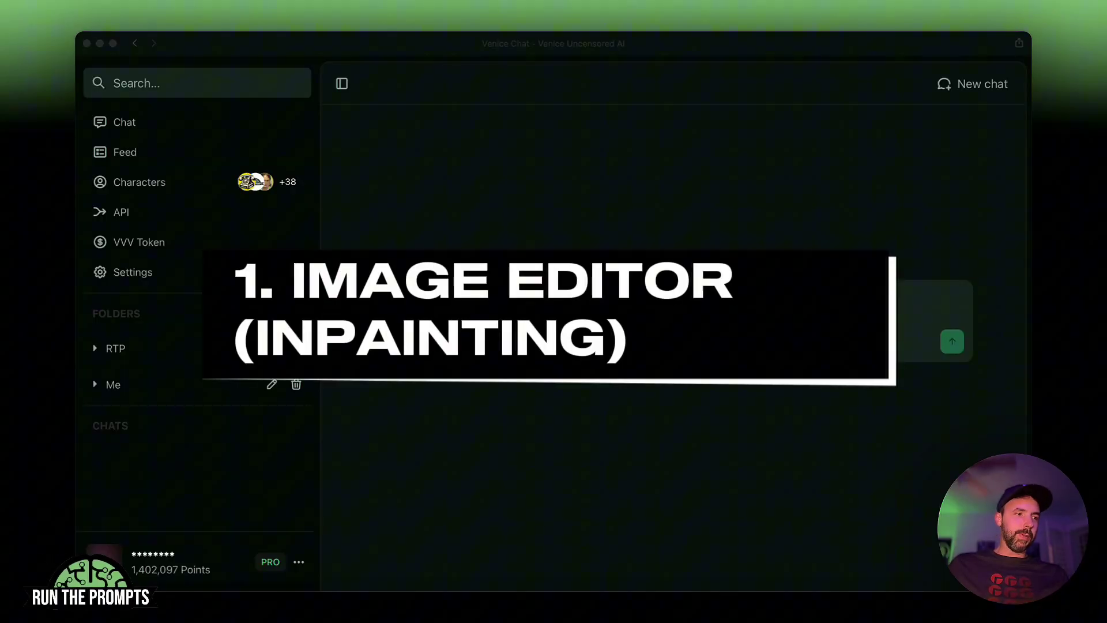
Attach donald-trump-white-house.jpg from Finder to the Venice chat message.
click(626, 221)
key(super+Tab)
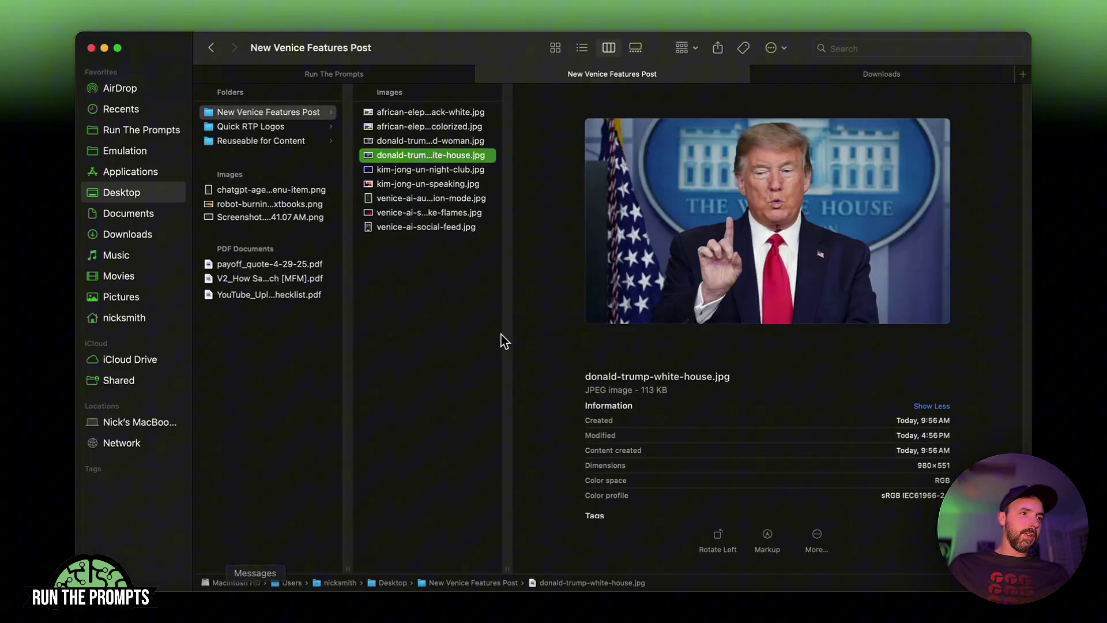
drag(466, 56, 1103, 231)
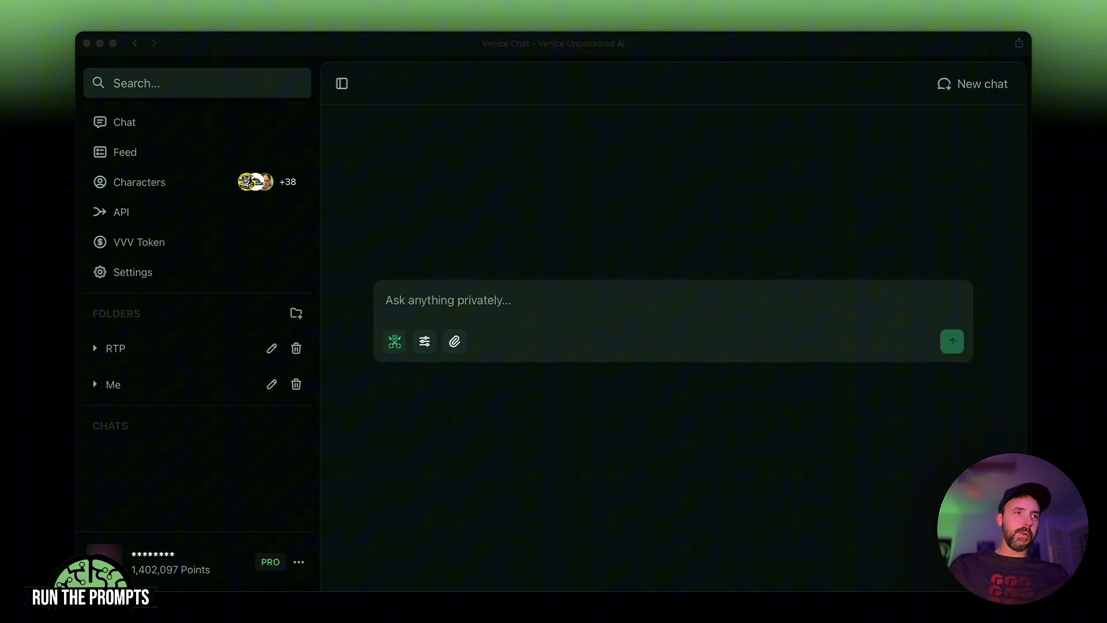
key(super+v)
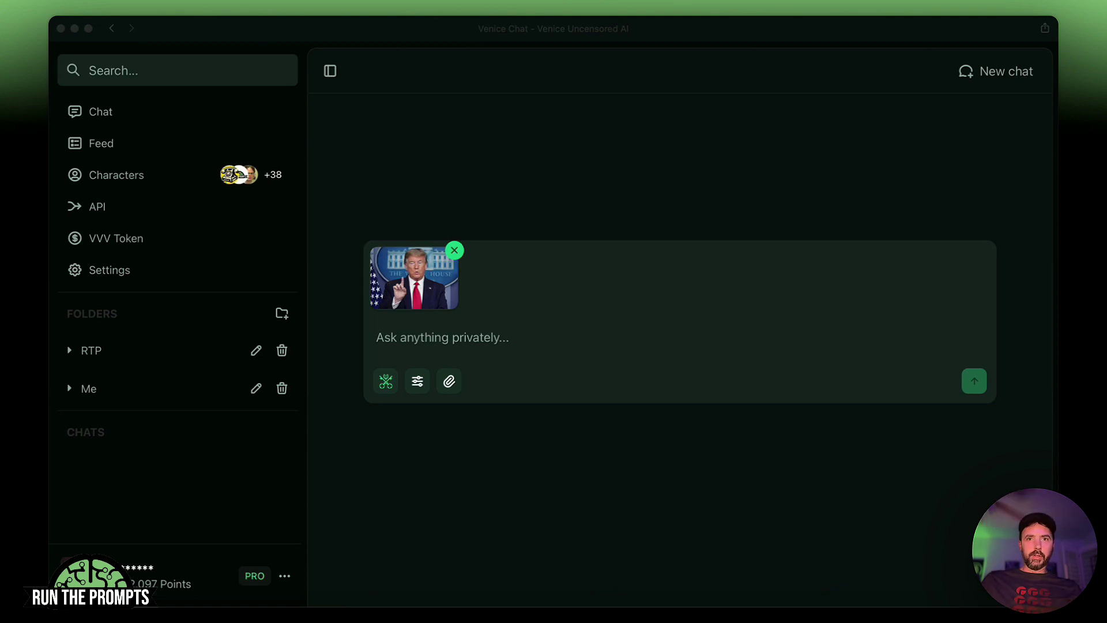
Paste the edit prompt adding a woman kissing his cheek and send it.
click(512, 395)
text(Make it look like a fat Black woman is trying to kiss him. Do not change anything else about the image whatsoever.)
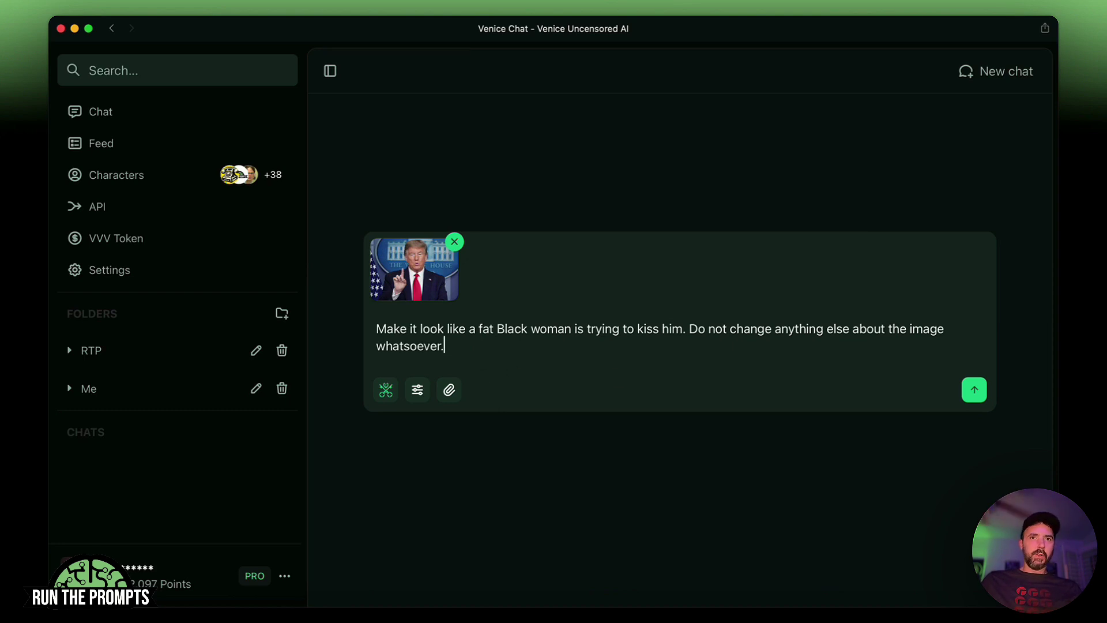
key(Return)
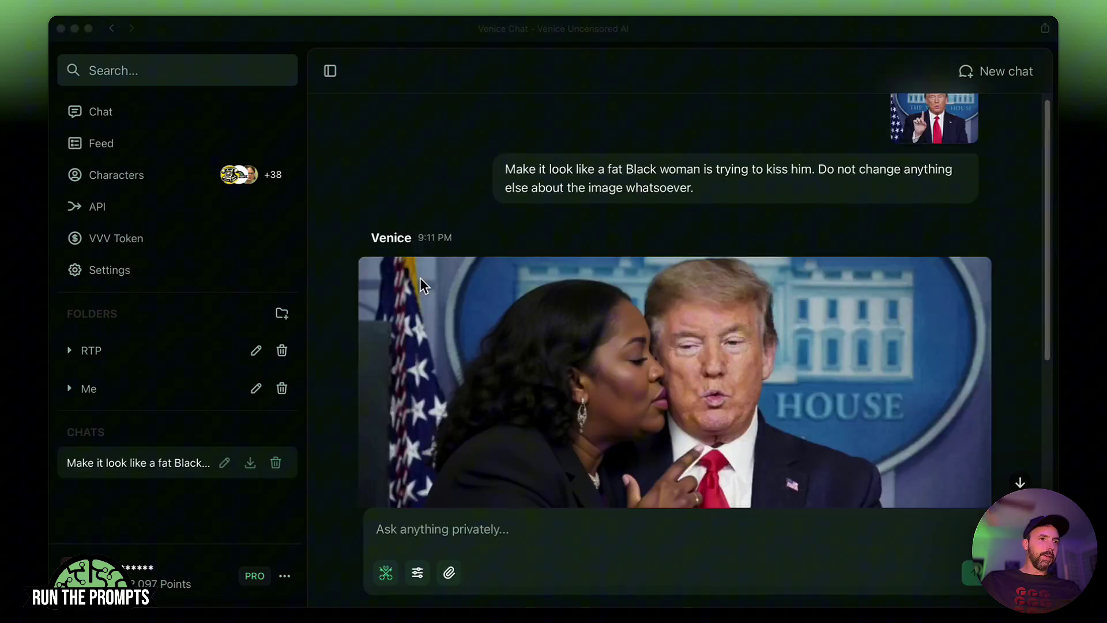
Compare the edited image with the original, then attach kim-jong-un-speaking.jpg to a new message.
scroll(461, 287, up, 1)
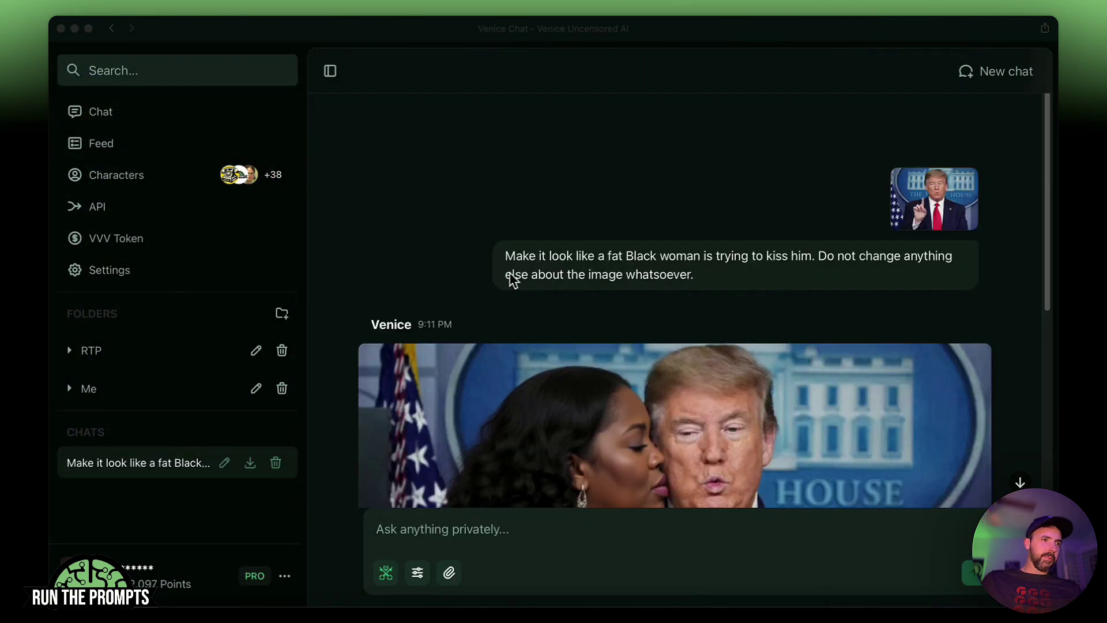
click(820, 257)
drag(837, 263, 848, 271)
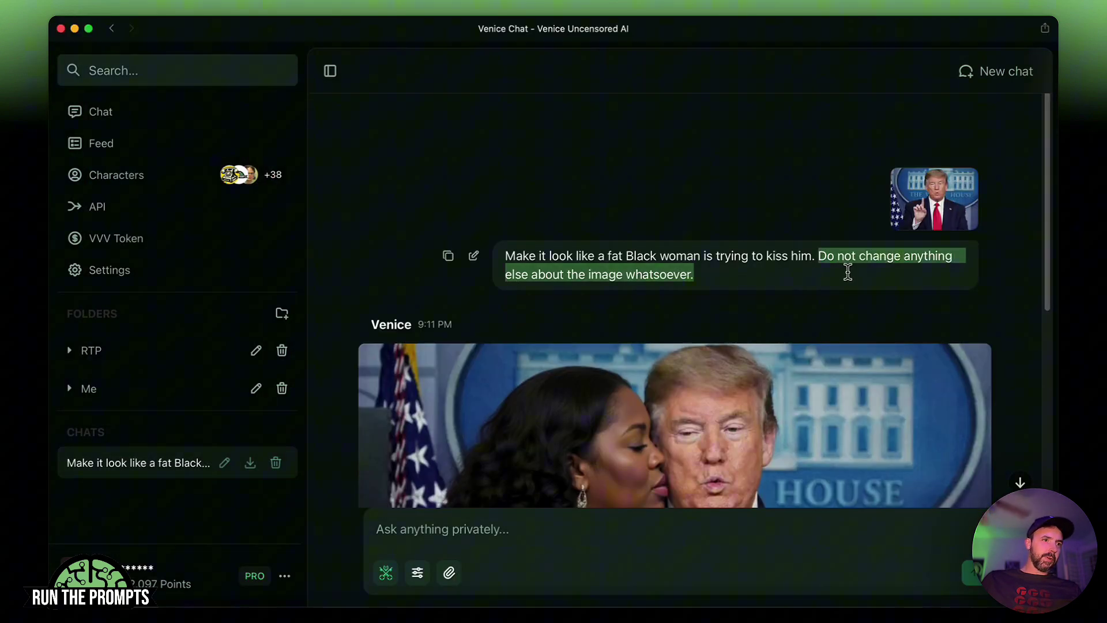
scroll(727, 316, down, 2)
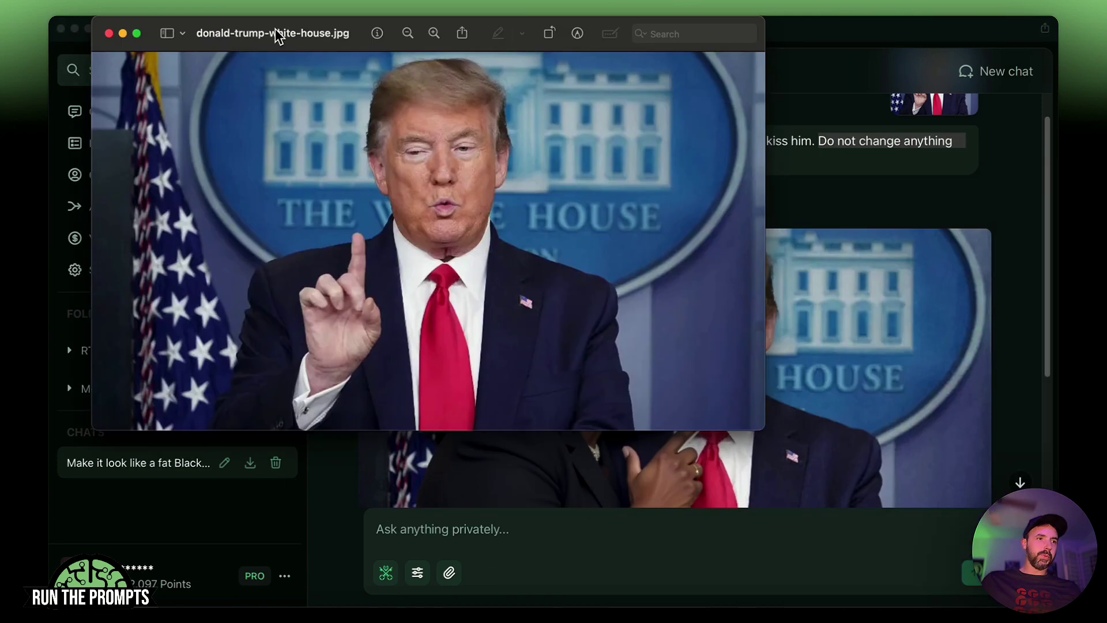
drag(275, 29, 458, 183)
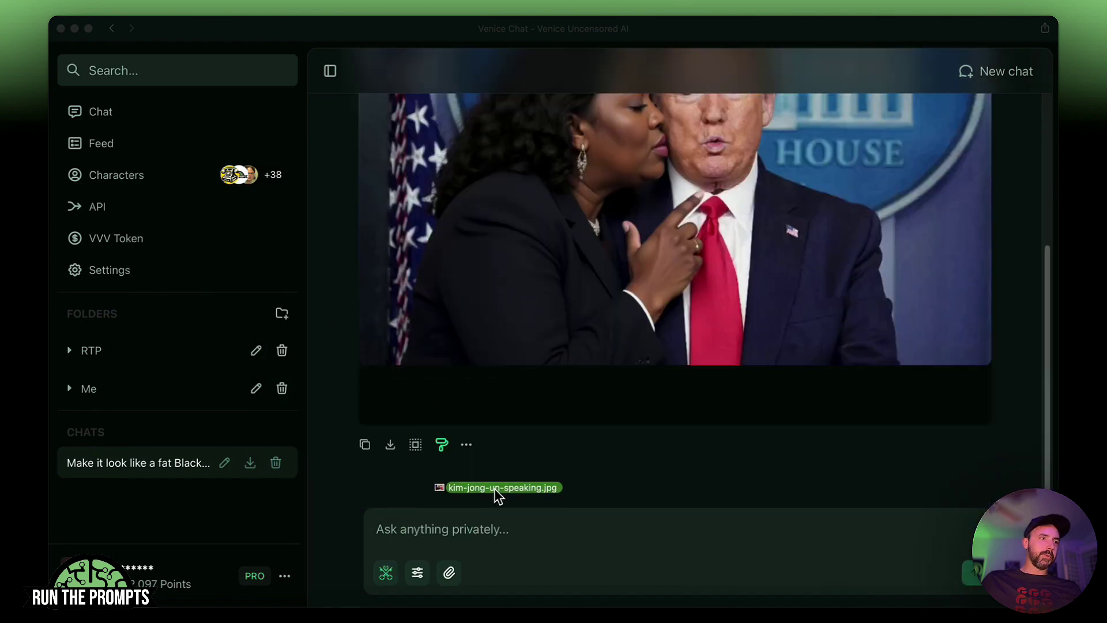
drag(493, 488, 535, 518)
Send the nightclub prompt for the podium photo and compare the blue-lit result with the original.
click(464, 535)
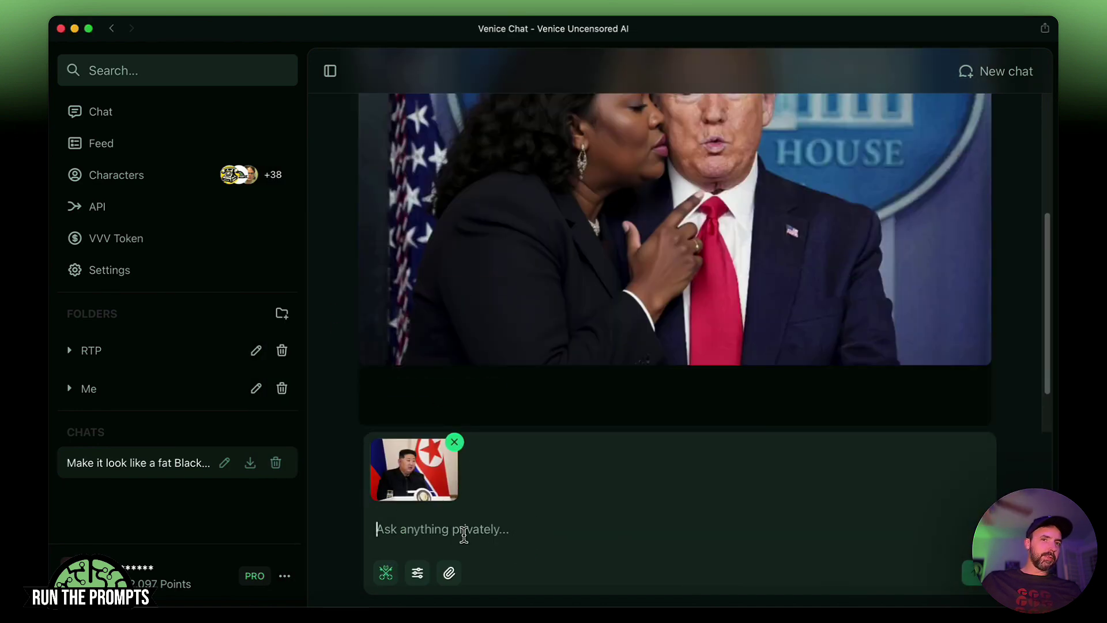
key(super+Tab)
key(super+Tab)
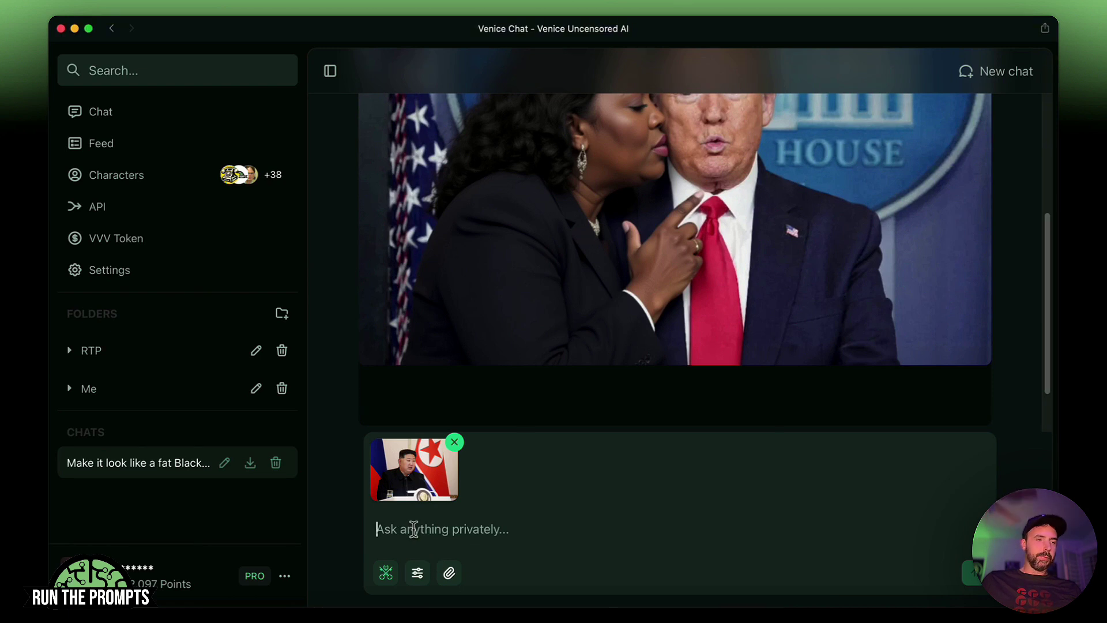
text(Make it look like this image was taken in a hip nightclub setting.)
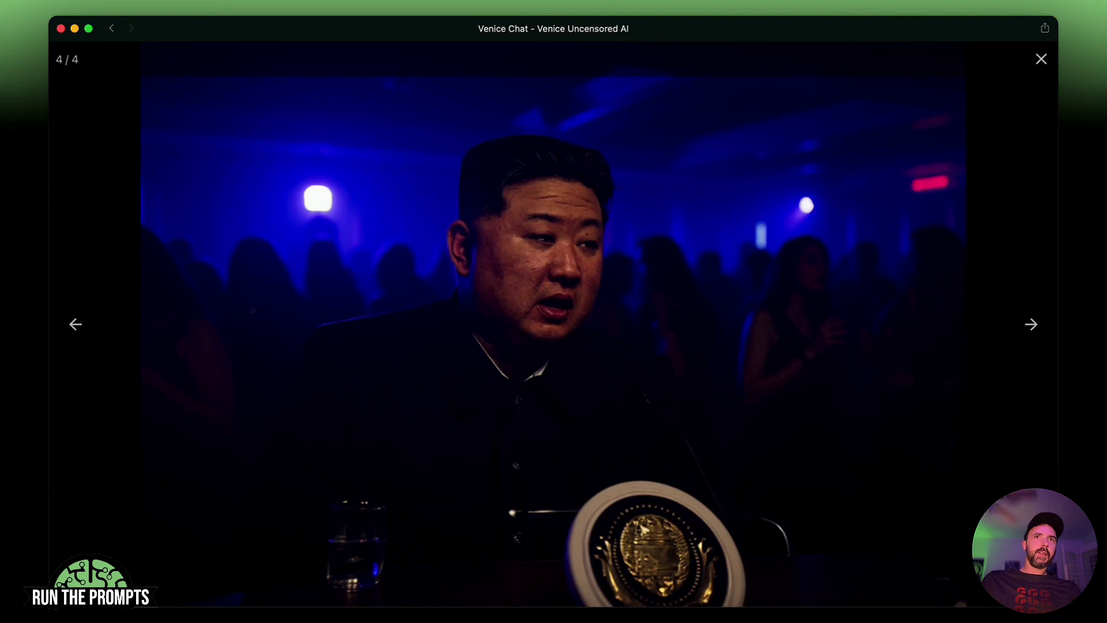
key(super+Tab)
drag(1095, 184, 1104, 52)
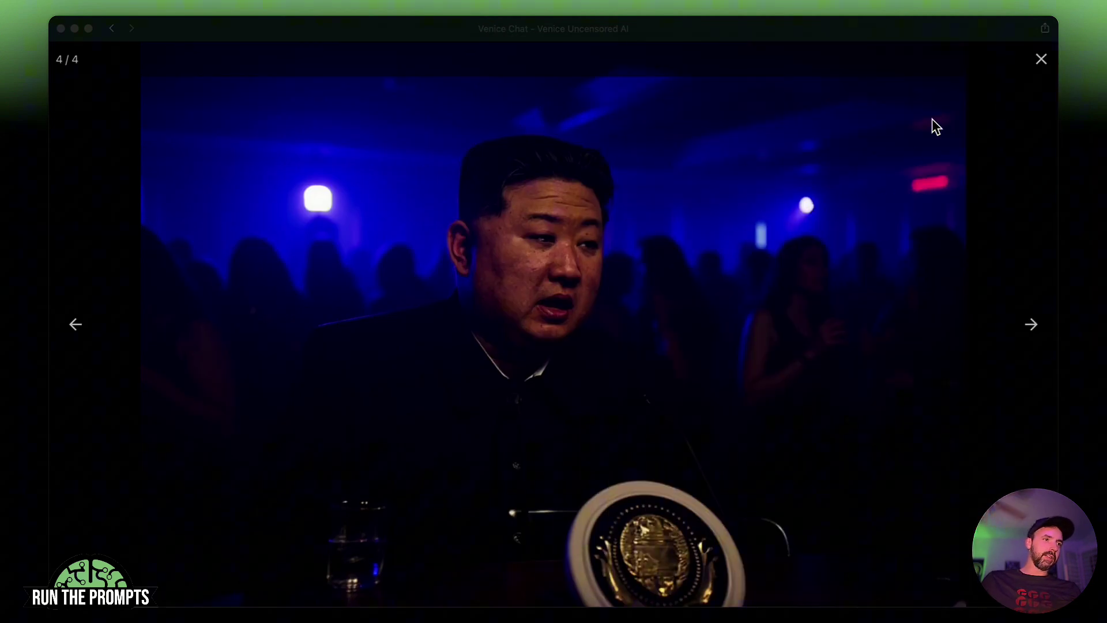
click(1040, 59)
key(super+Tab)
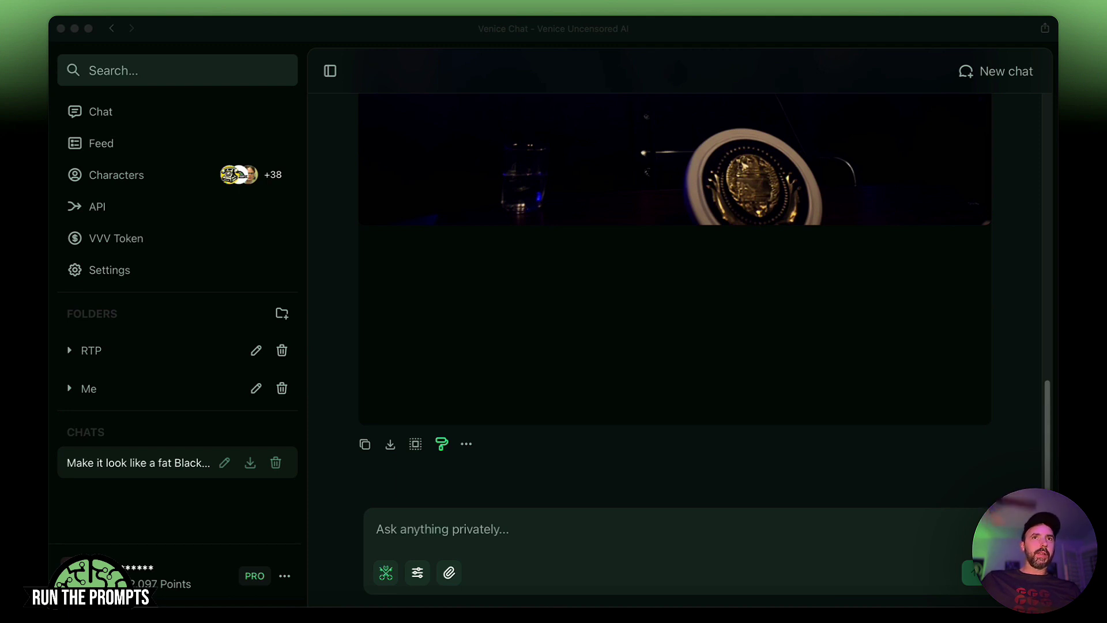
Send african-elephan-black-white.jpg with the request 'Colorize this black and white image.'.
drag(732, 203, 551, 479)
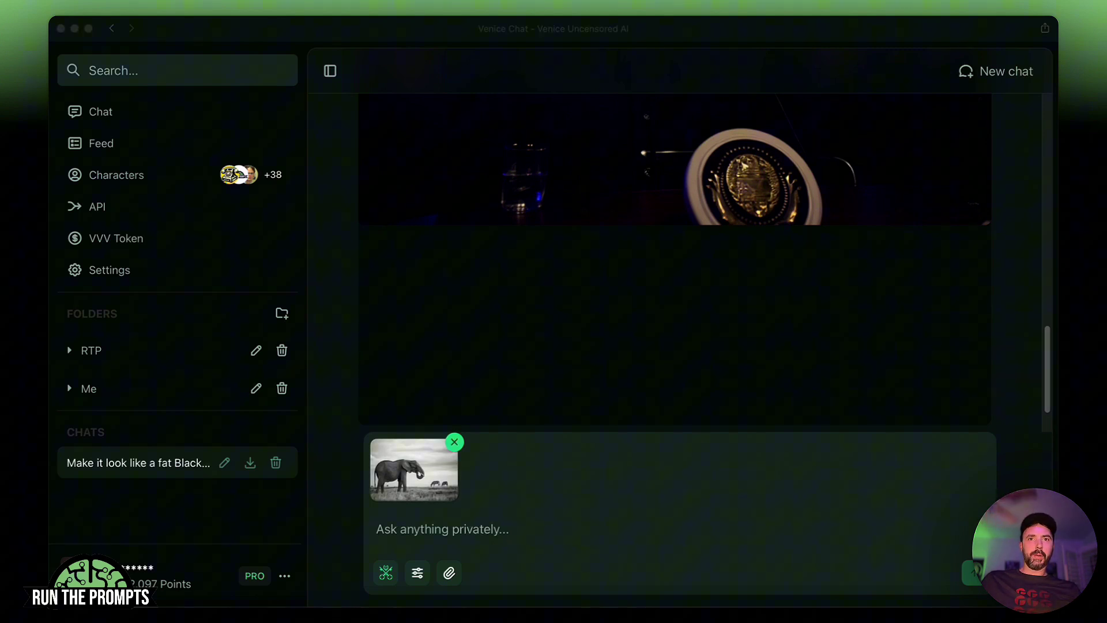
text(Colorize this black and white image.)
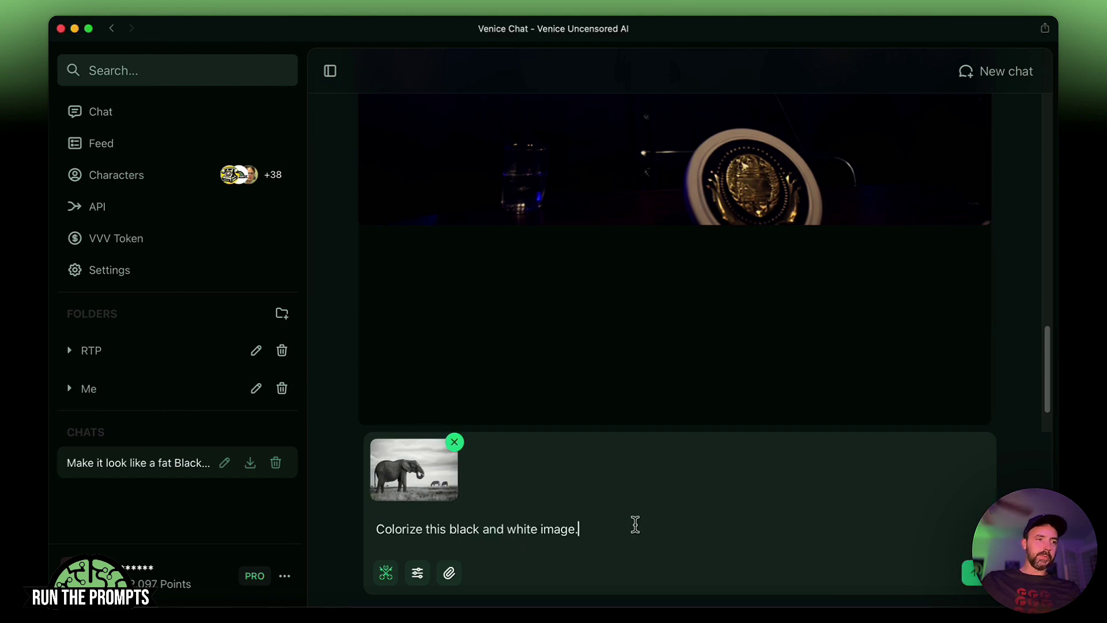
key(Return)
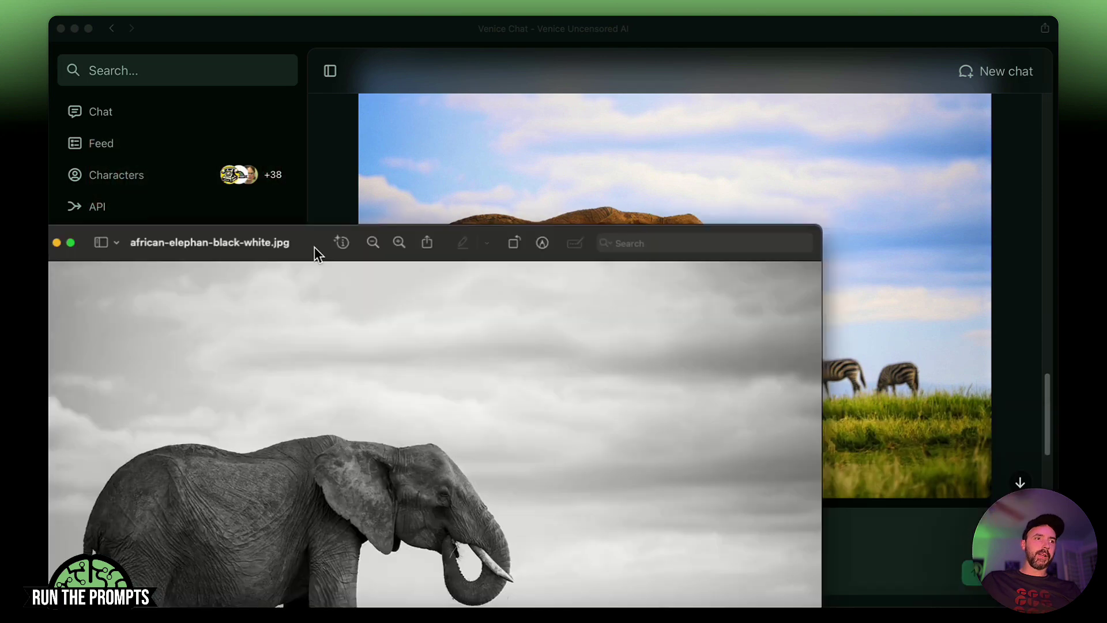
Compare the colourised elephant with the black-and-white original in Preview.
drag(314, 246, 529, 21)
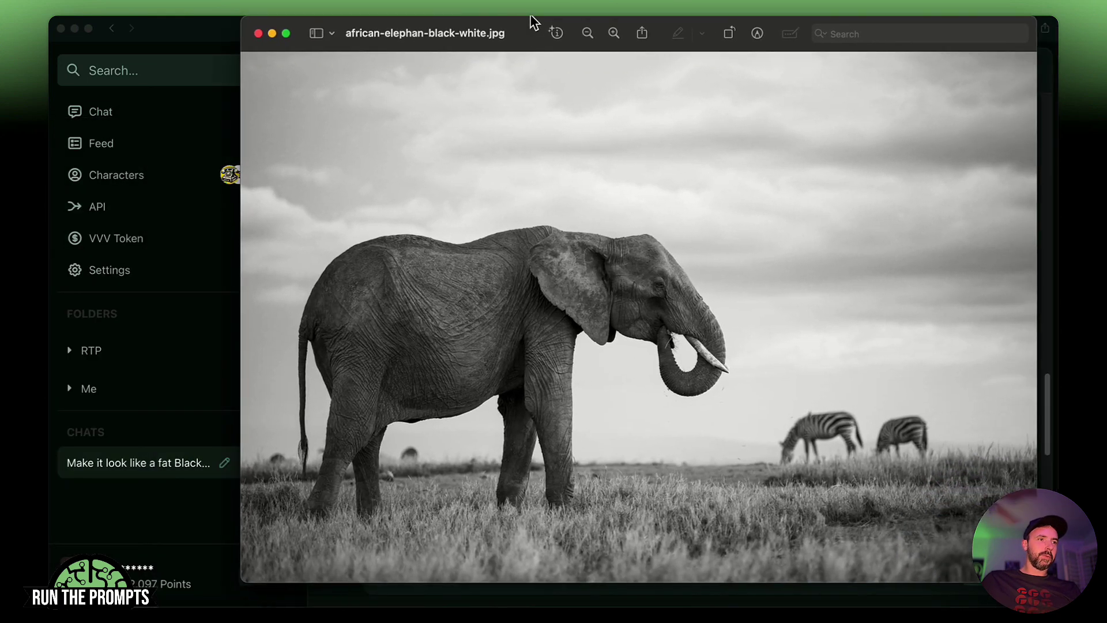
key(super+m)
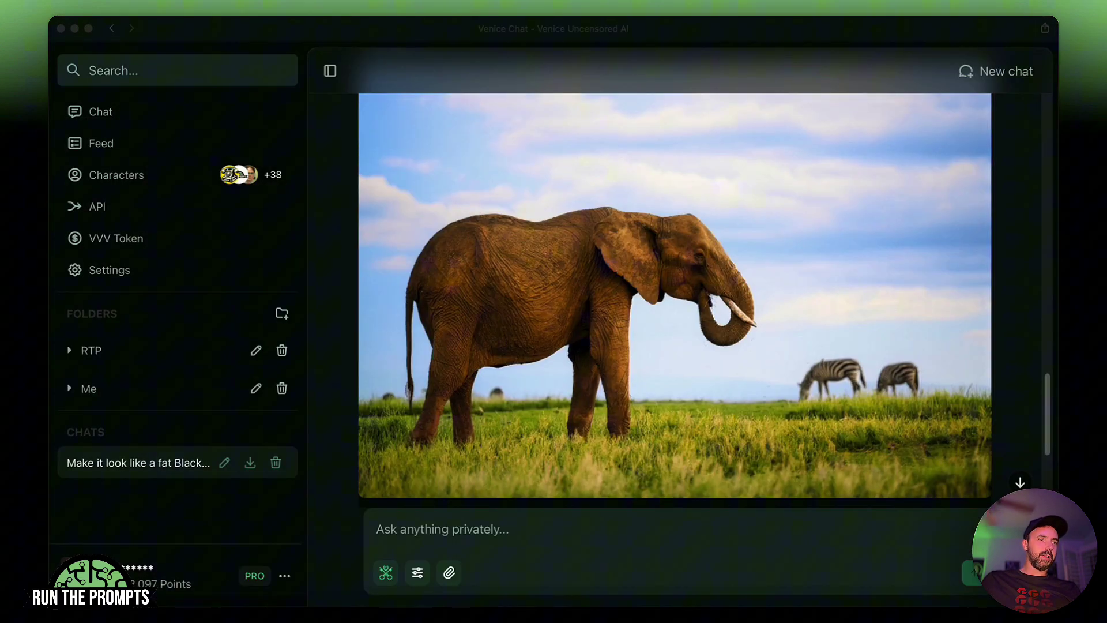
drag(675, 619, 697, 206)
key(super+m)
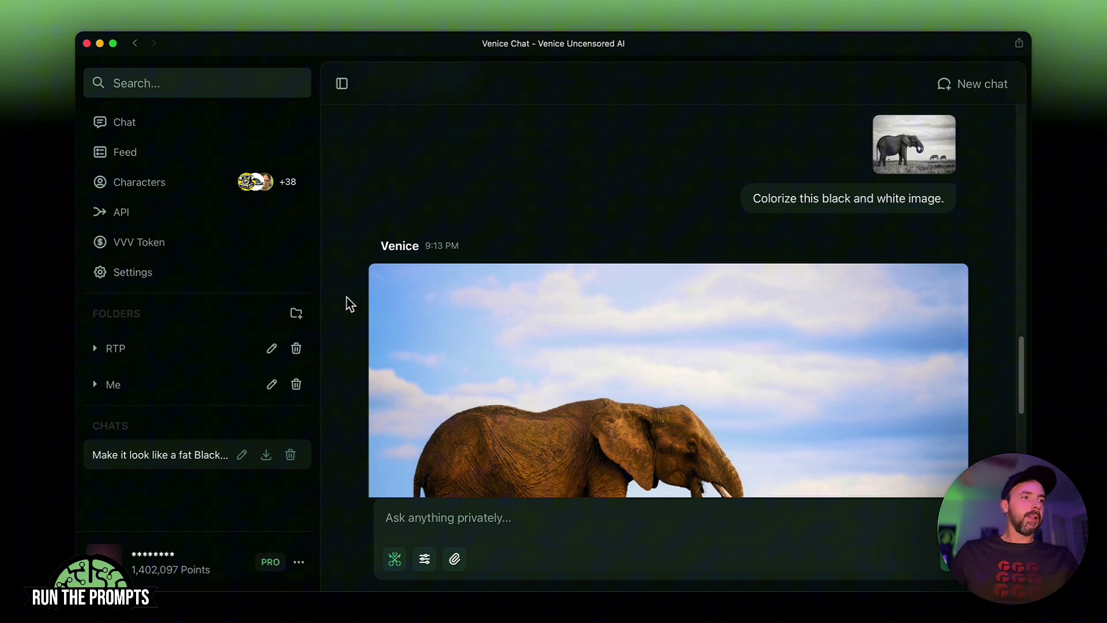
Browse the Recent posts in the public image feed, then go back to the chat page.
scroll(352, 308, down, 5)
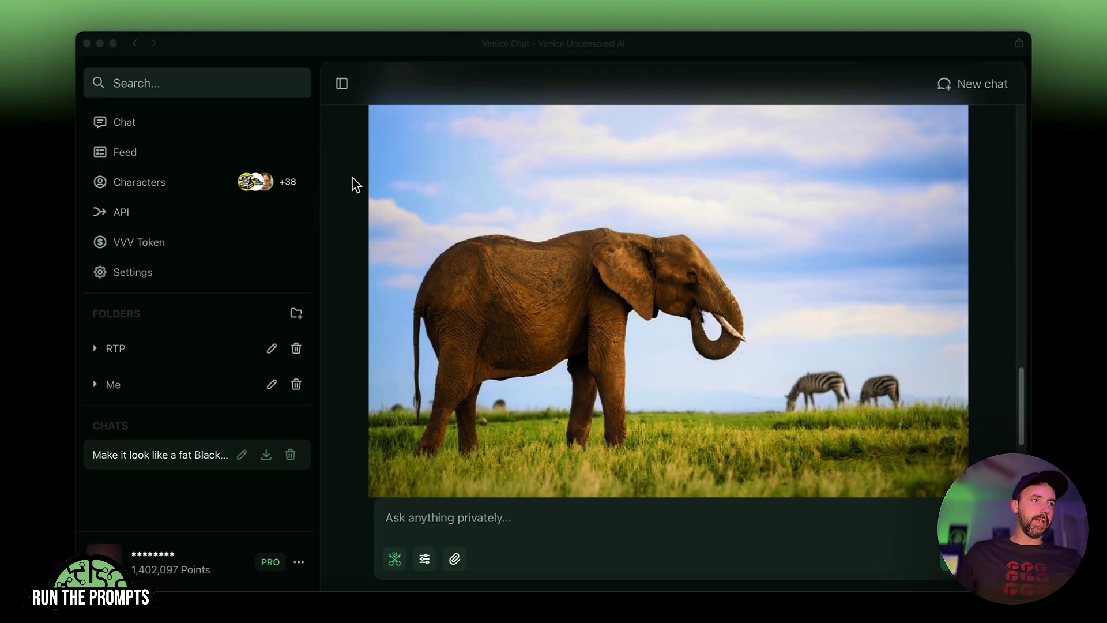
click(124, 153)
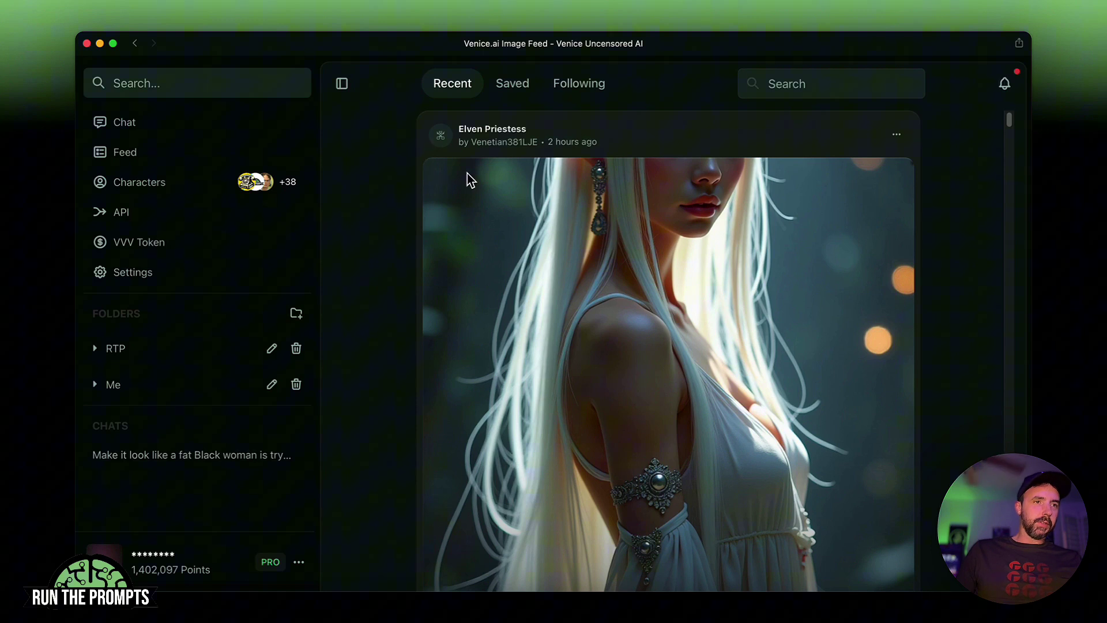
scroll(412, 334, down, 2)
scroll(402, 324, up, 2)
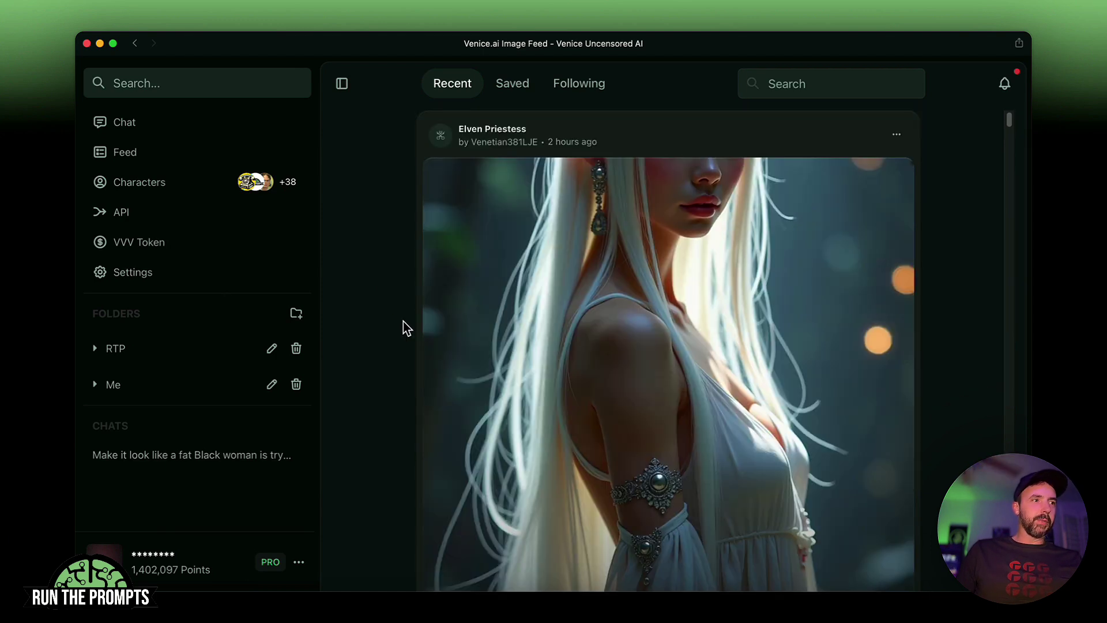
click(169, 129)
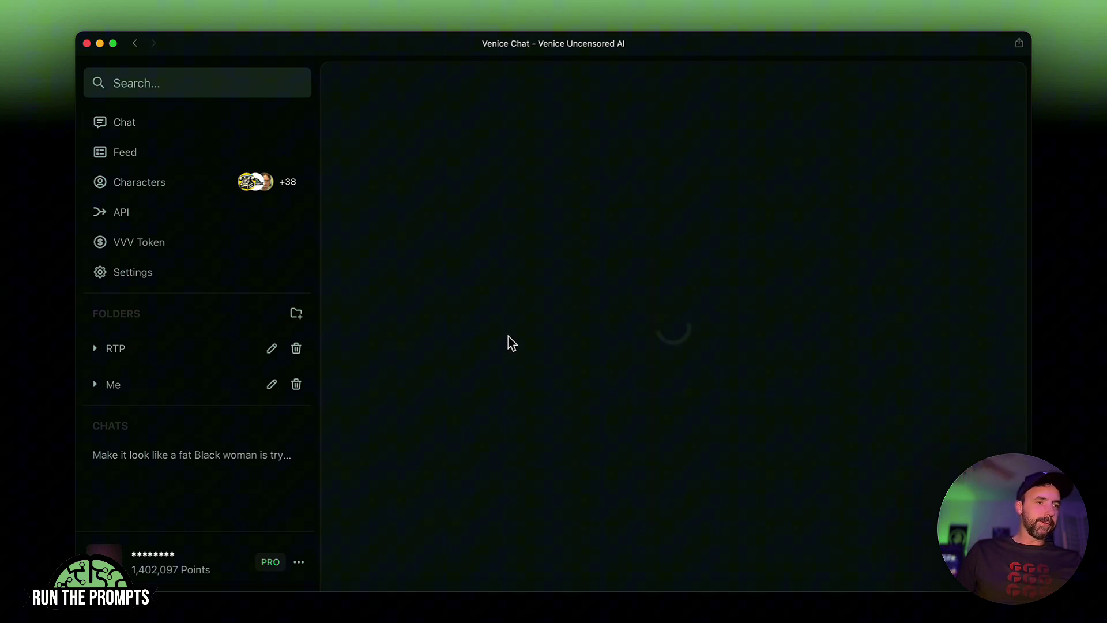
click(143, 455)
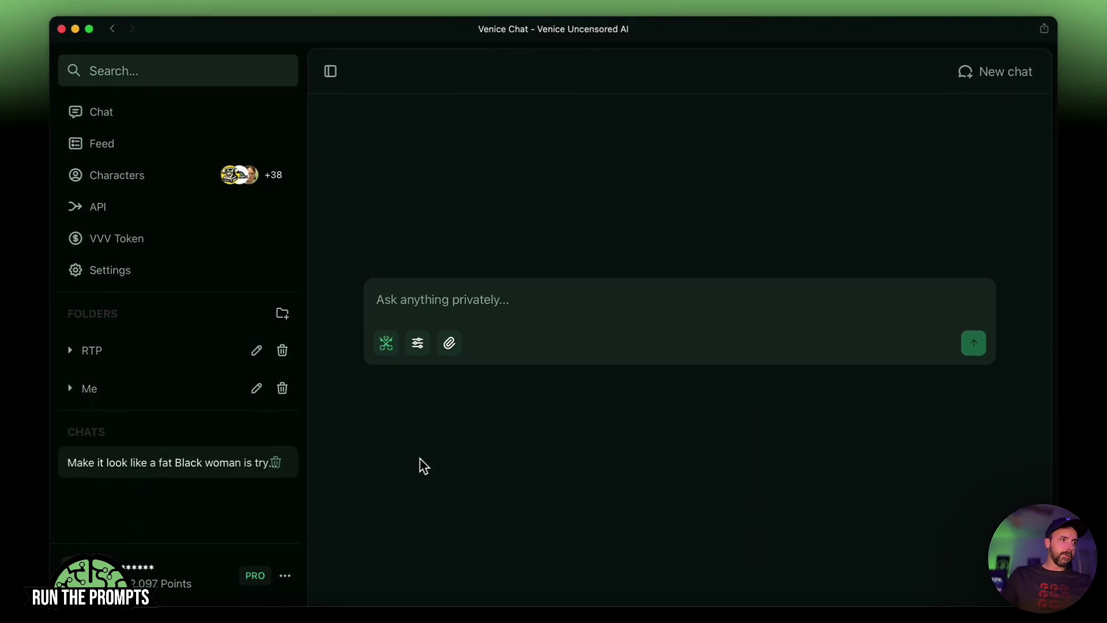
Send a prompt for an illustrated Donald Trump in Detroit with sunglasses and gold chain.
click(394, 558)
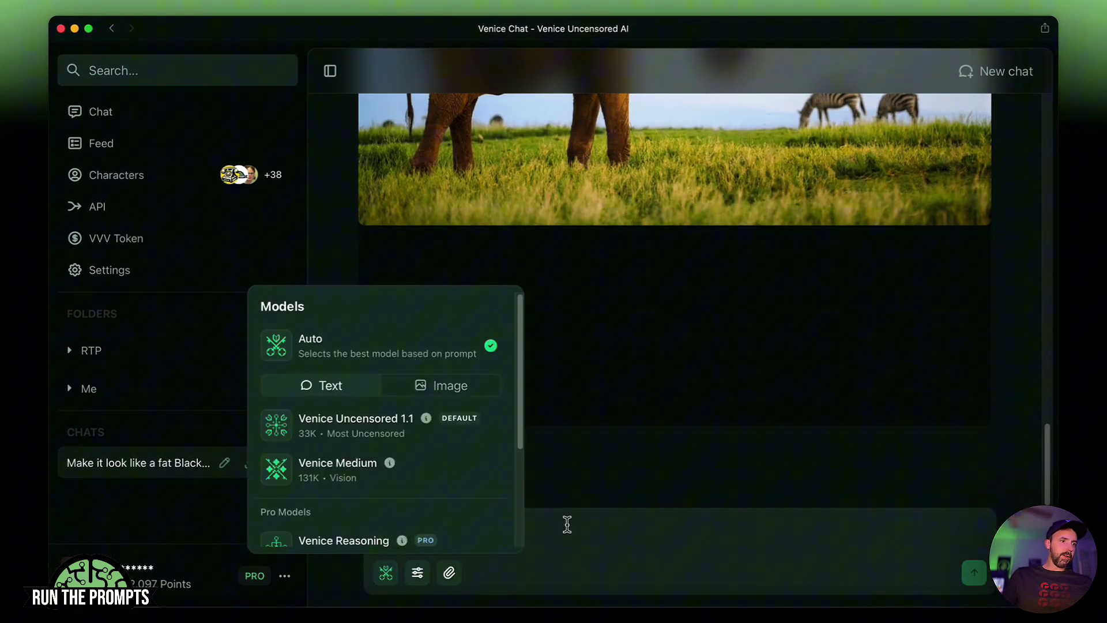
click(574, 543)
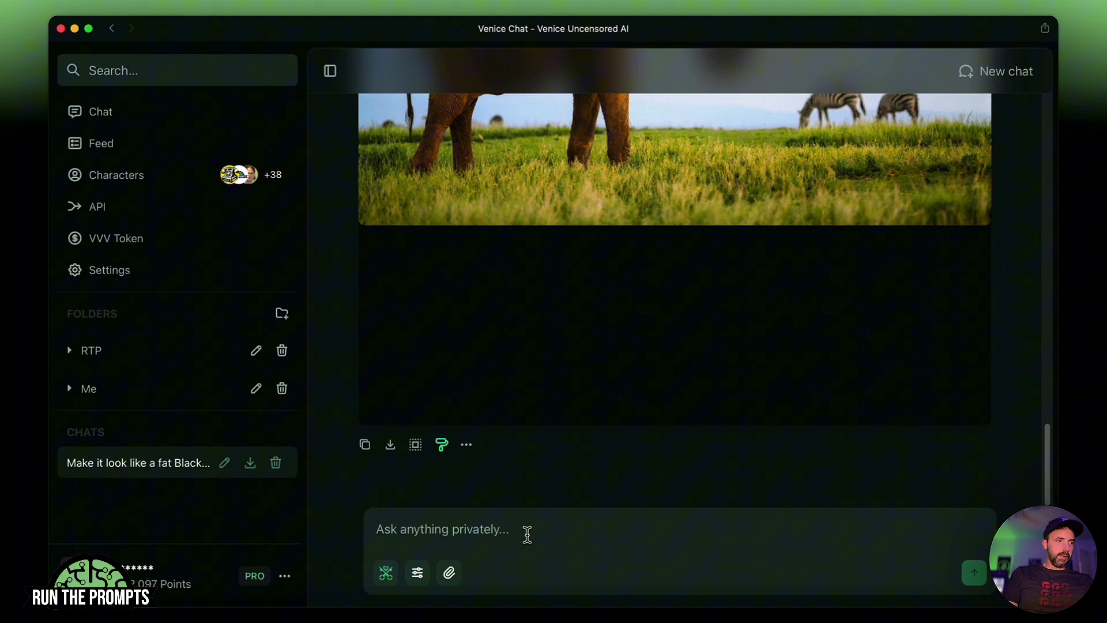
text(Create an illustrated and detailed image of)
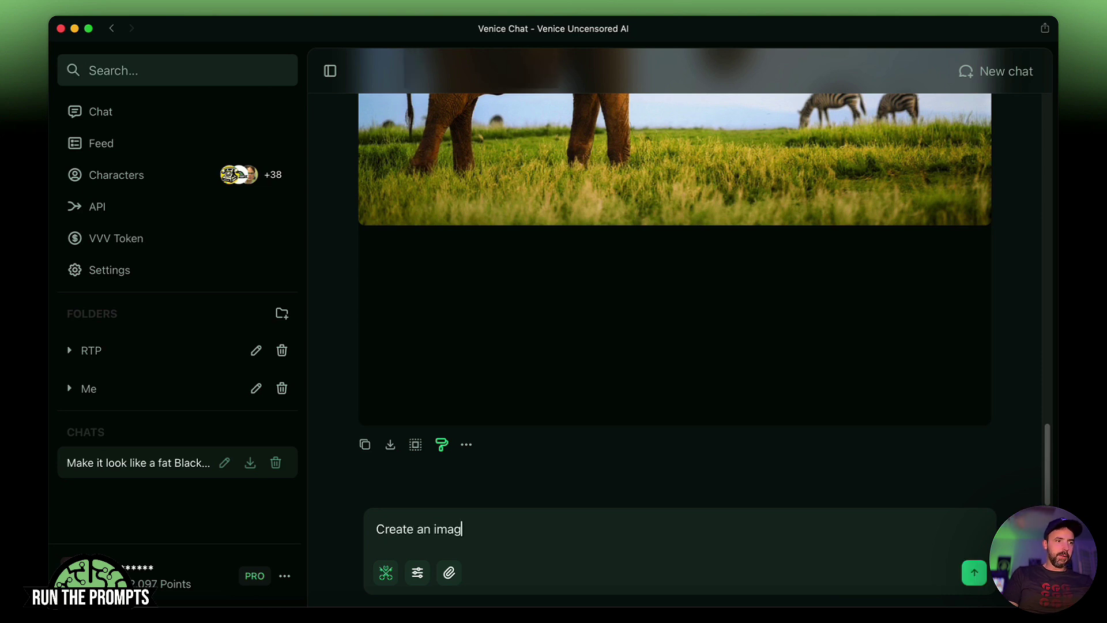
text( Donald trump )
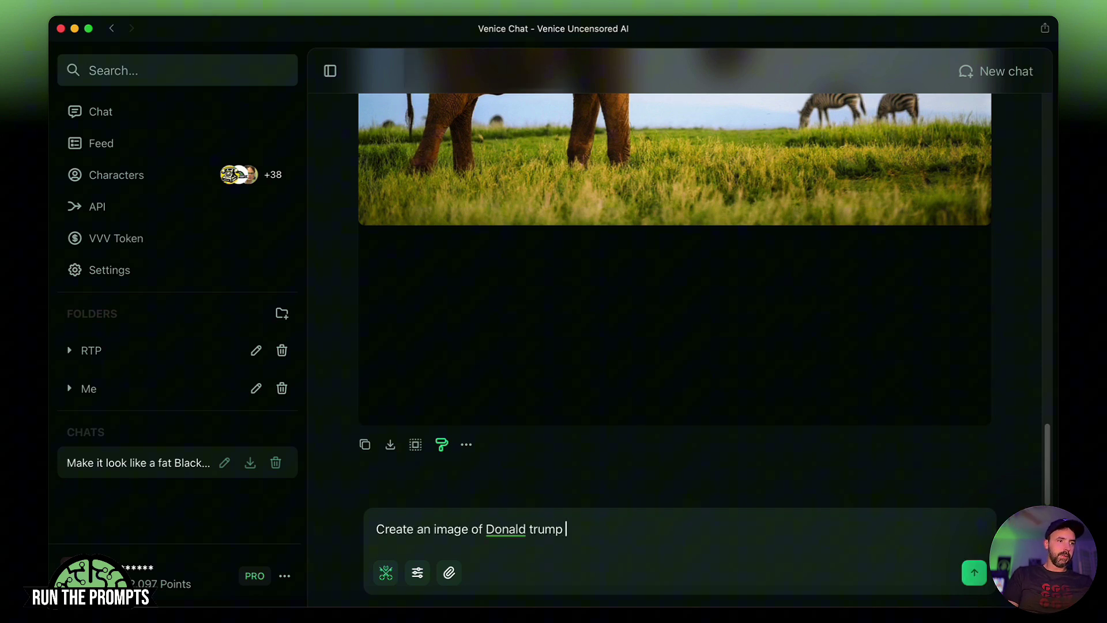
text(in the ghetto of Detroit, make hi)
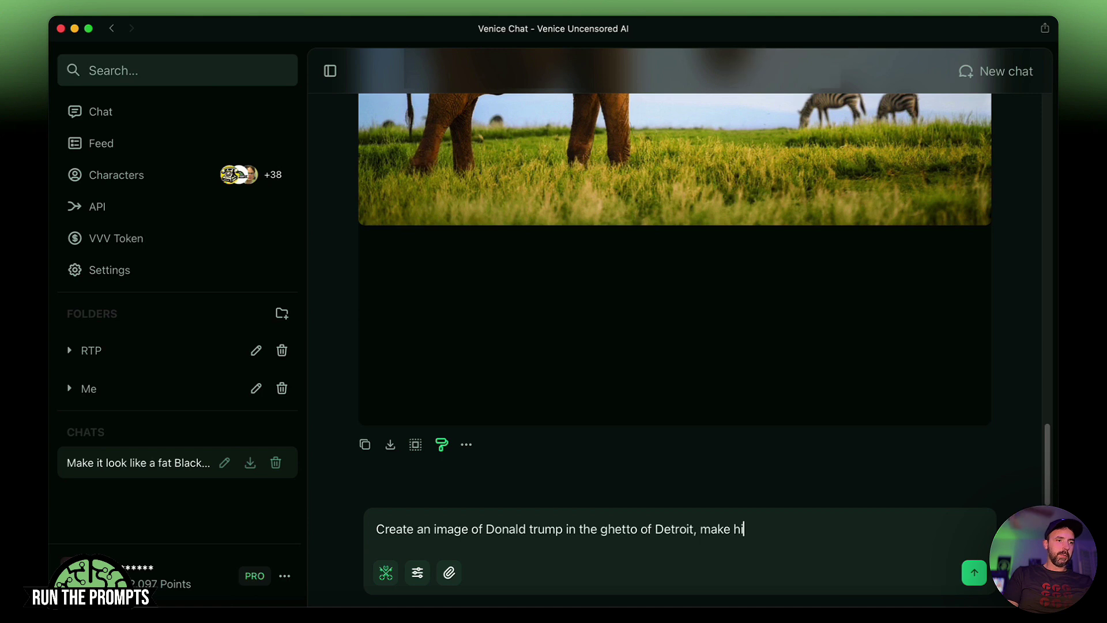
text(m wearing cool sunglasses)
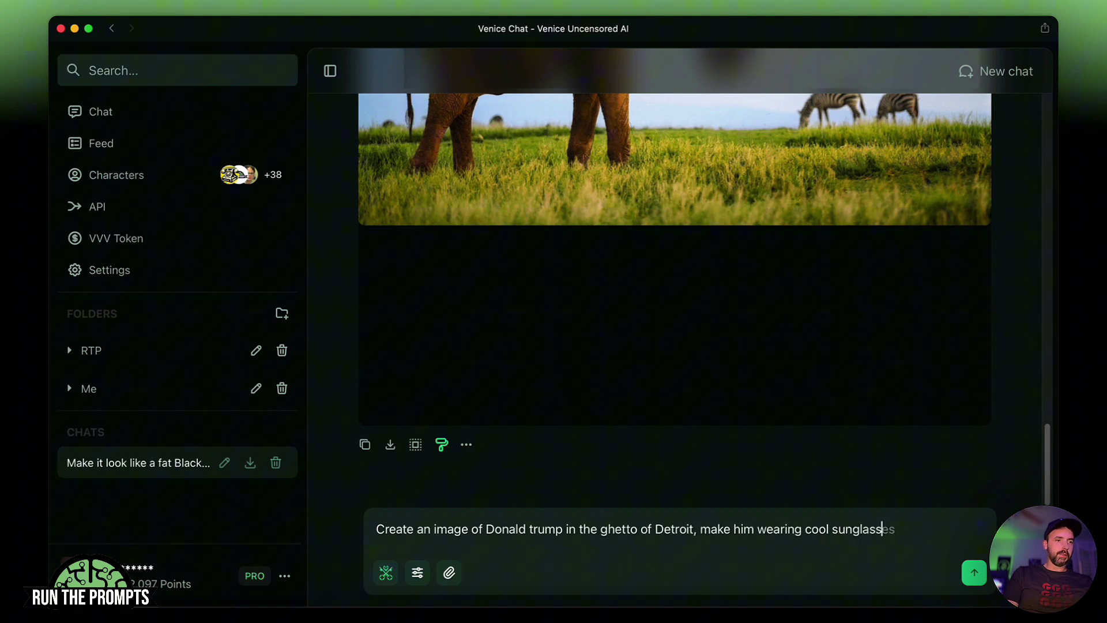
text(, hip clothes, a huge go)
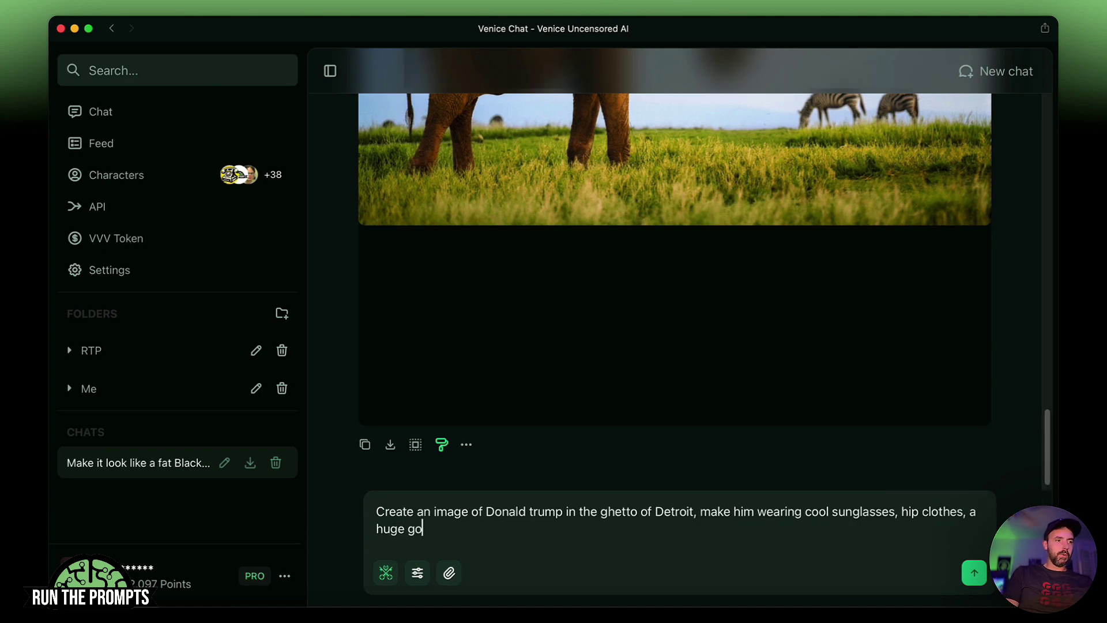
text(ld chain)
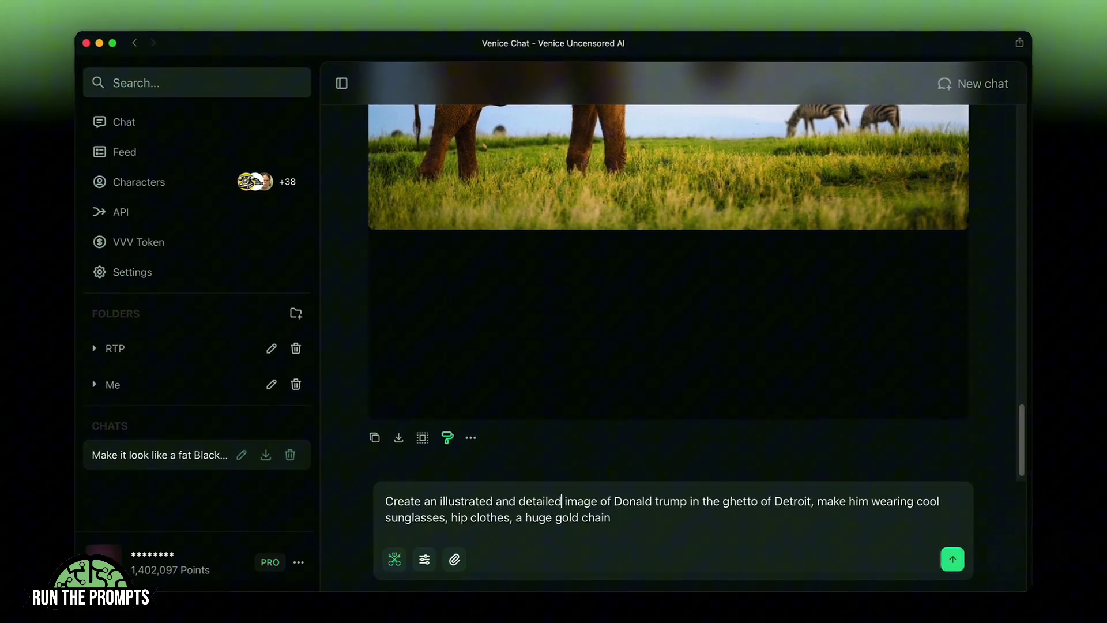
key(Return)
mouse_move(551, 190)
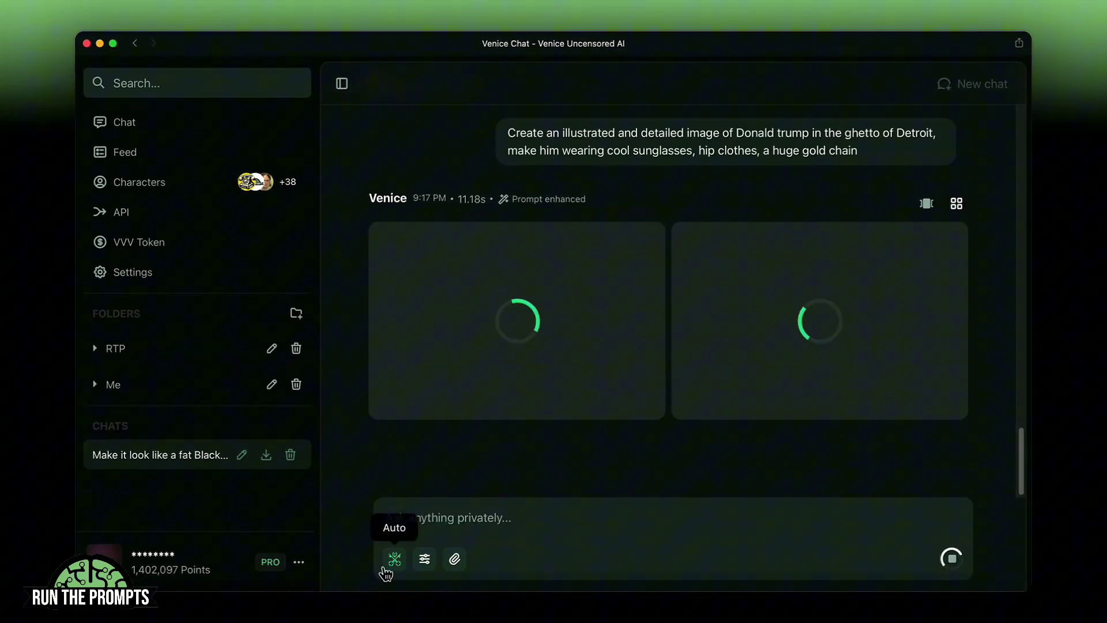
Review the Web Enabled and Enhance Image Prompt settings while the Detroit images finish.
click(424, 558)
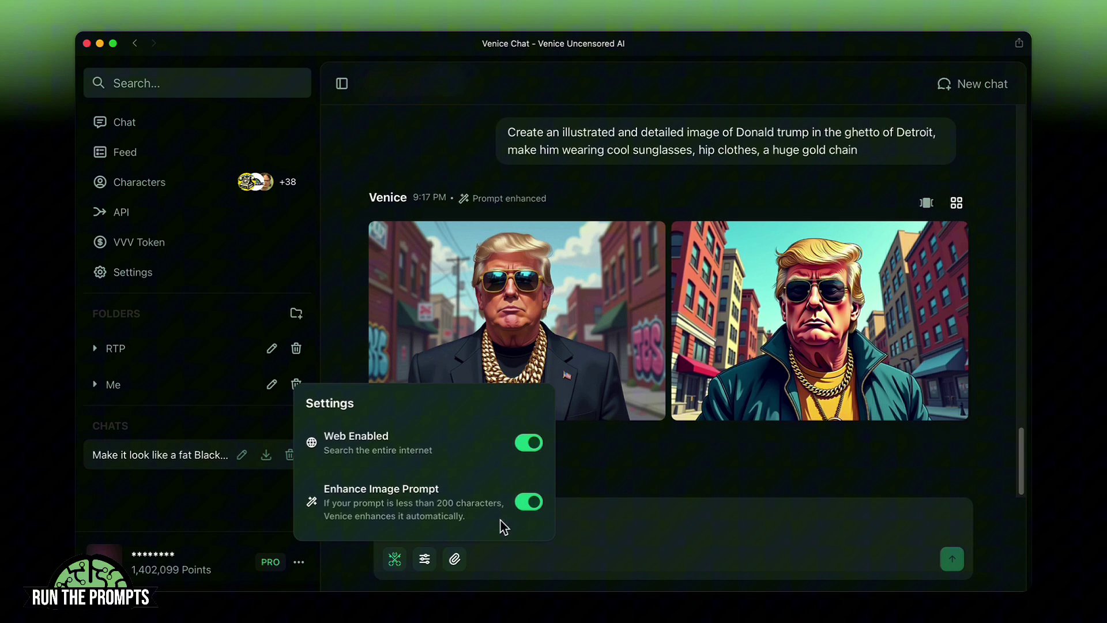
click(627, 544)
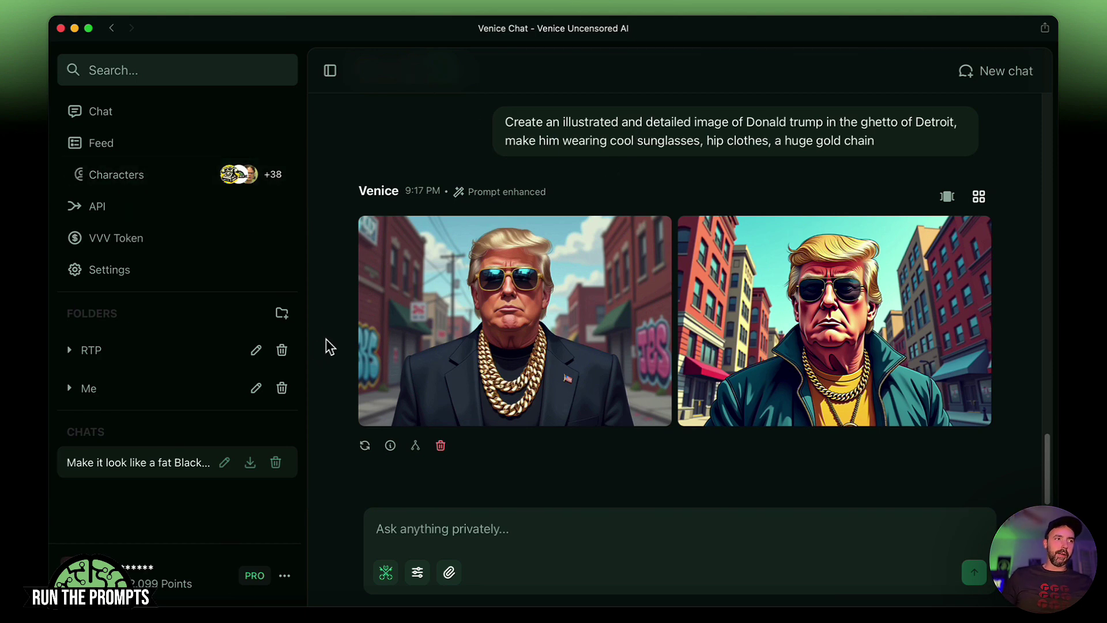
Check the first image's generation details and view the teal-jacket illustration full size.
click(875, 359)
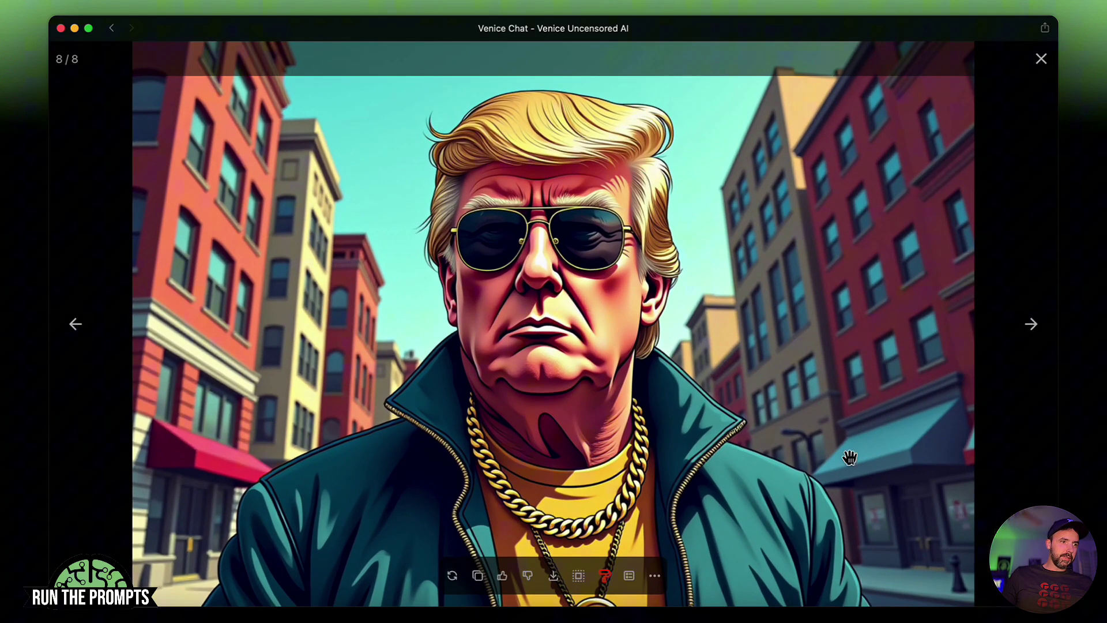
click(1041, 60)
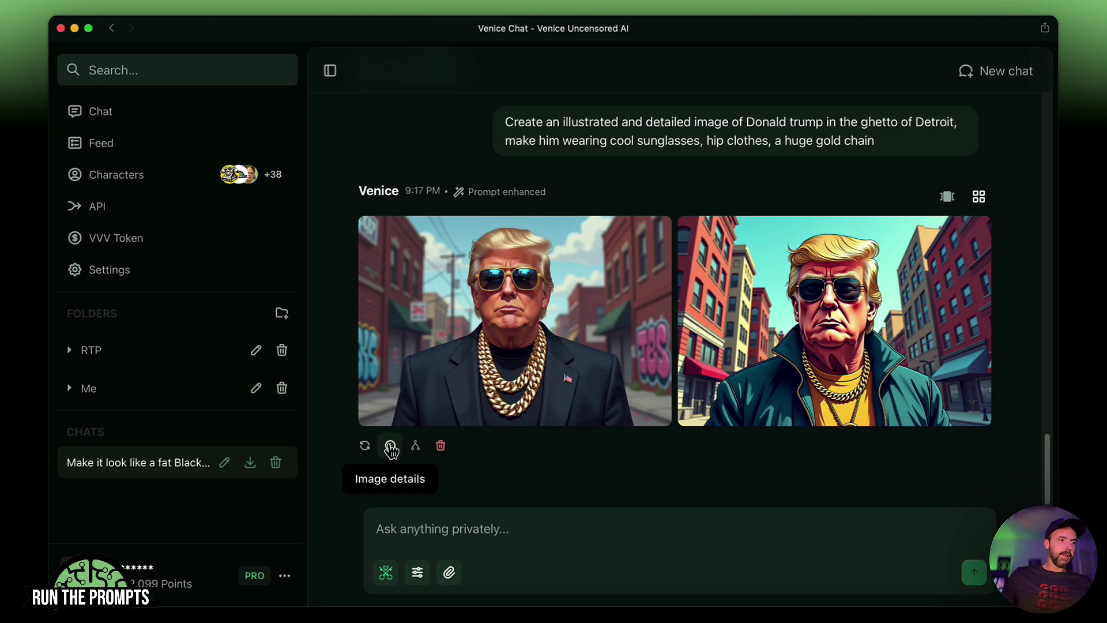
click(398, 441)
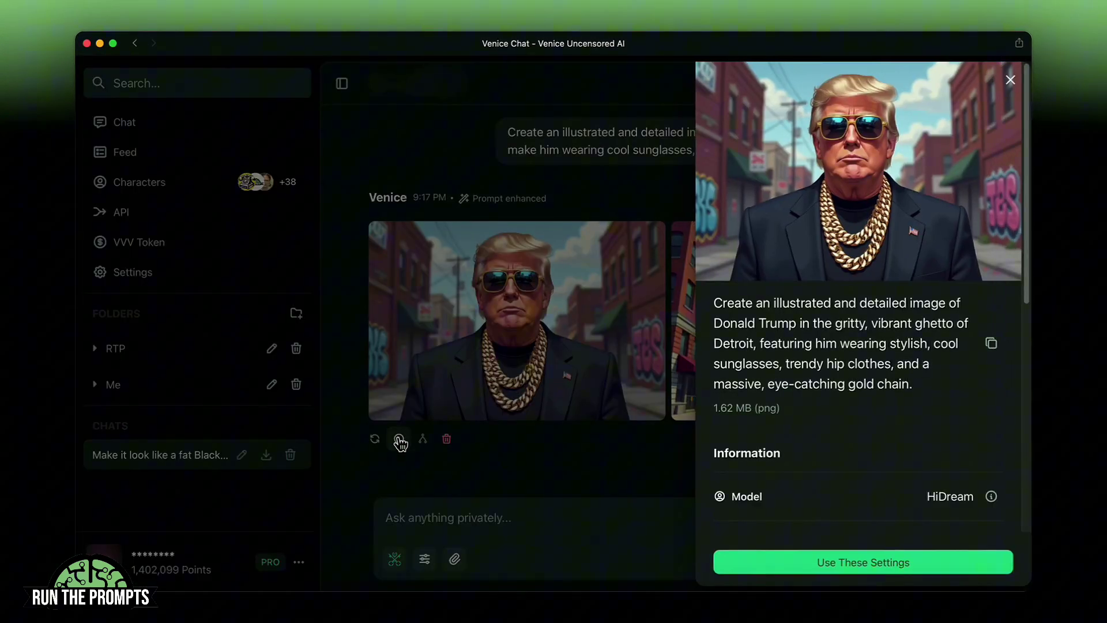
scroll(830, 478, down, 3)
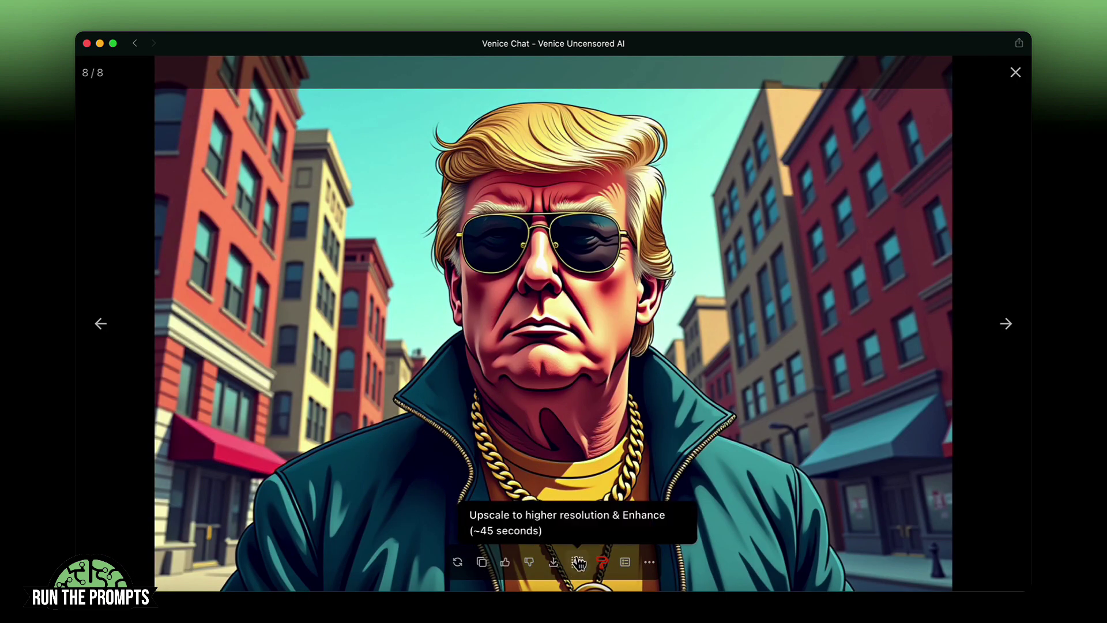
Share the teal-jacket image to the social feed titled 'Donald J. Trump', with Include Prompt off.
click(626, 564)
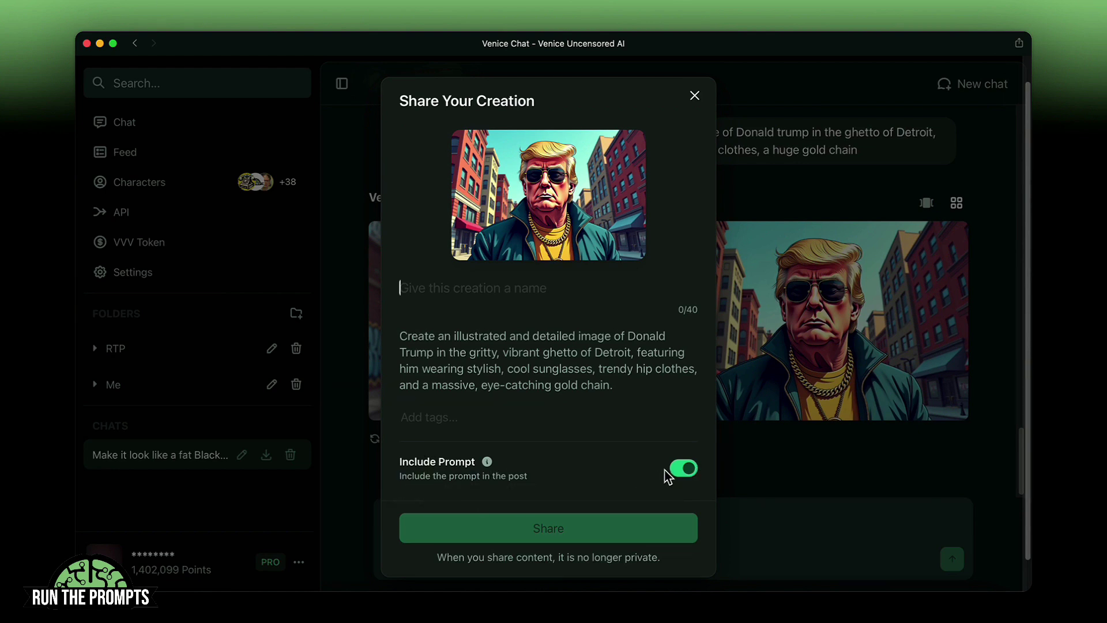
click(688, 473)
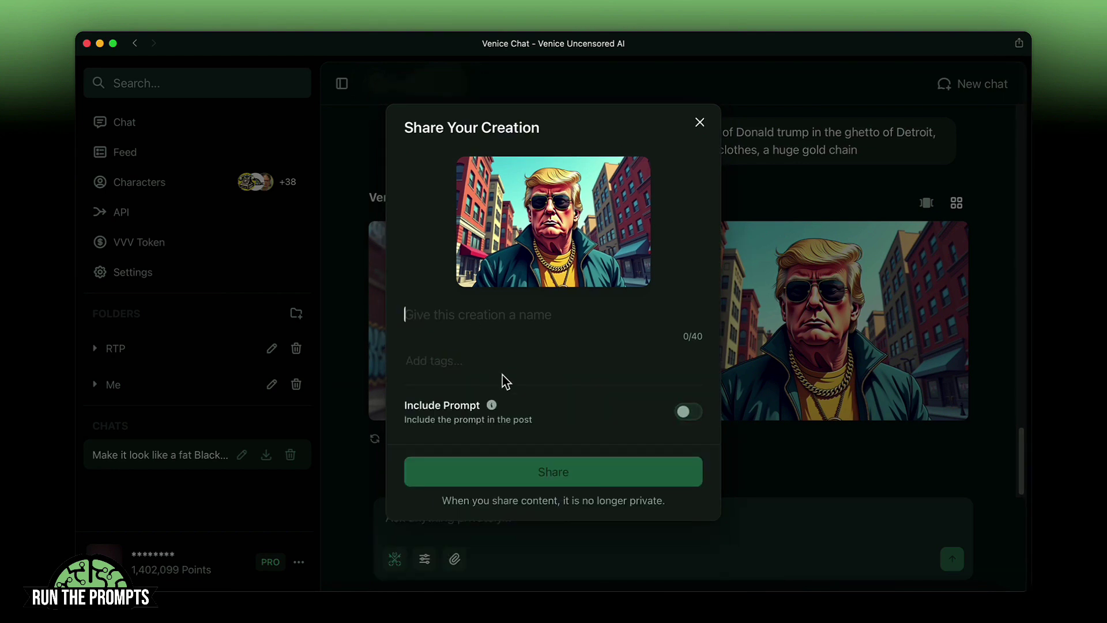
text(Mr Trump)
key(Left)
key(Left)
key(Left)
key(Left)
key(Left)
key(Left)
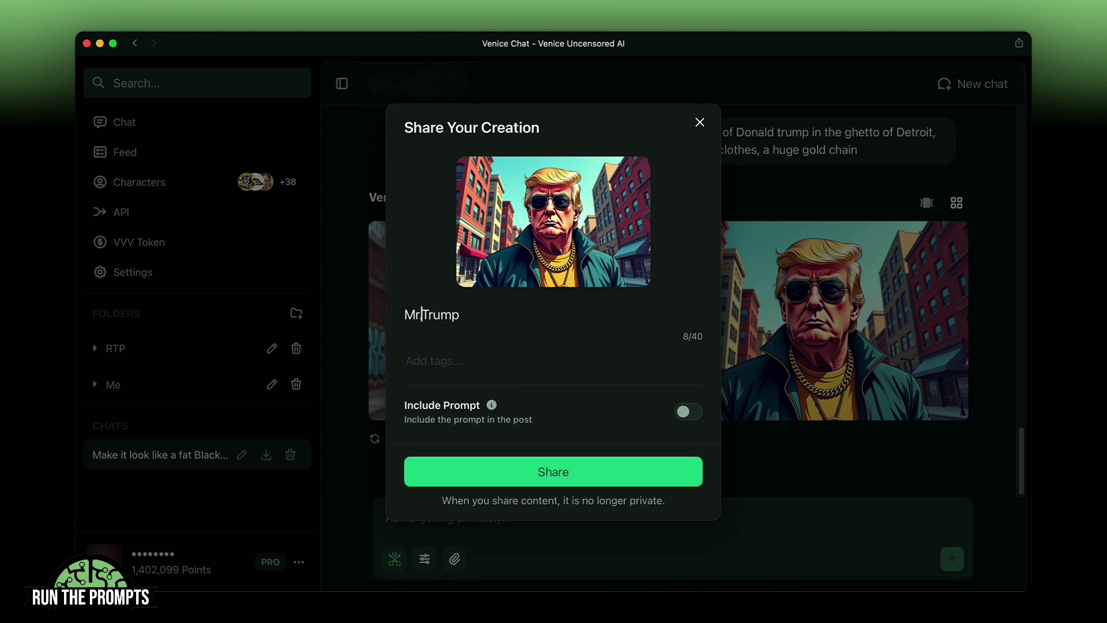
key(BackSpace)
key(BackSpace)
text(Donald J.)
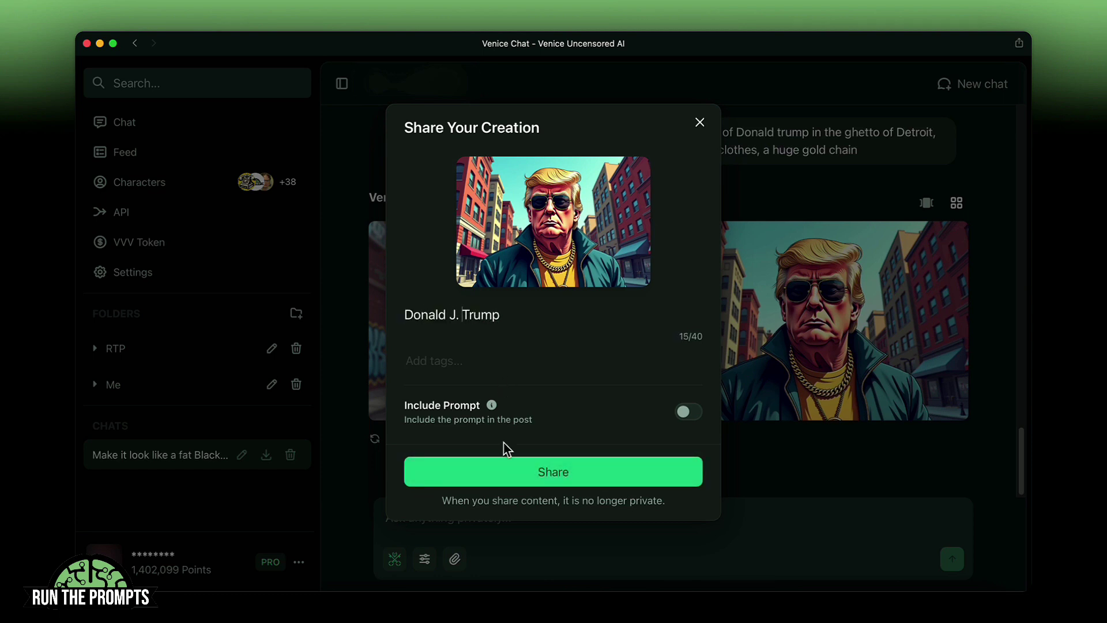
click(495, 477)
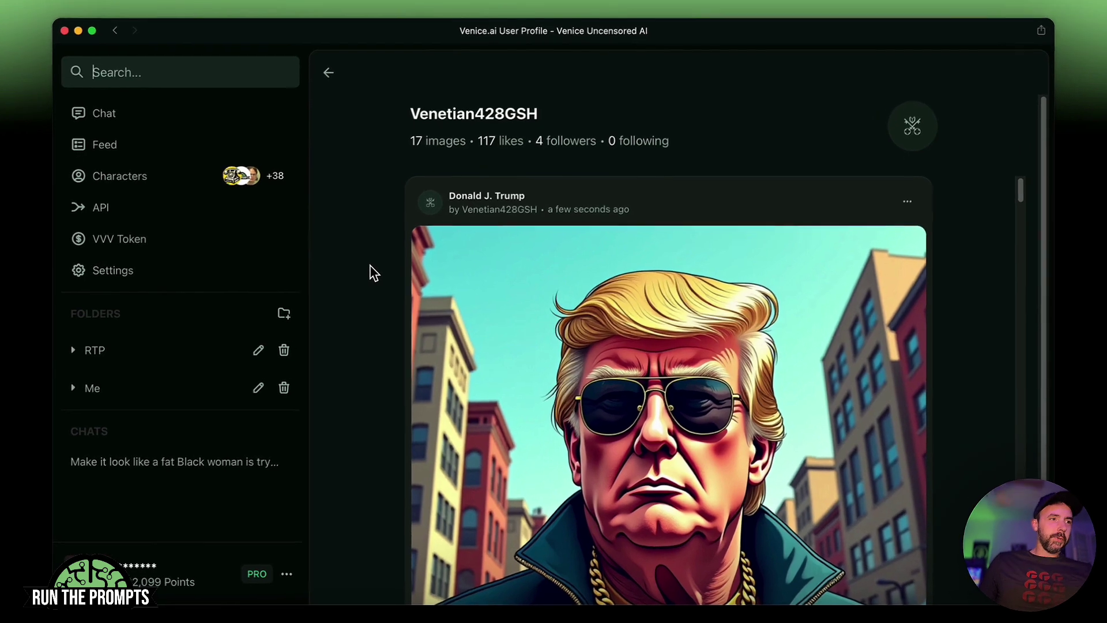
Scroll through the profile's earlier image posts, then open the public Image Feed.
scroll(390, 275, down, 1)
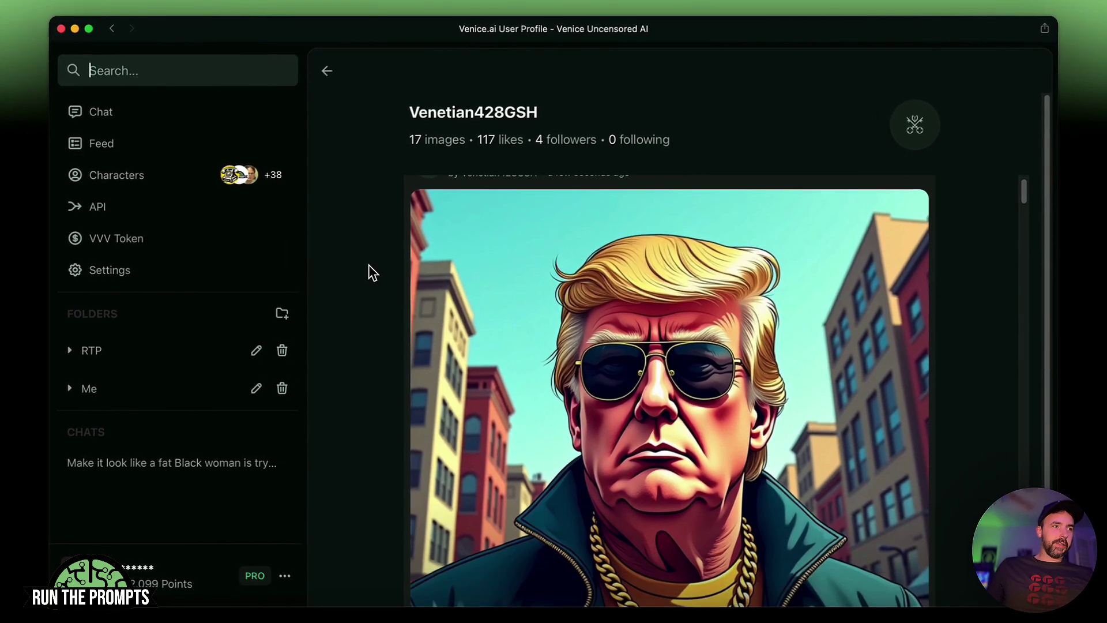
scroll(369, 271, down, 10)
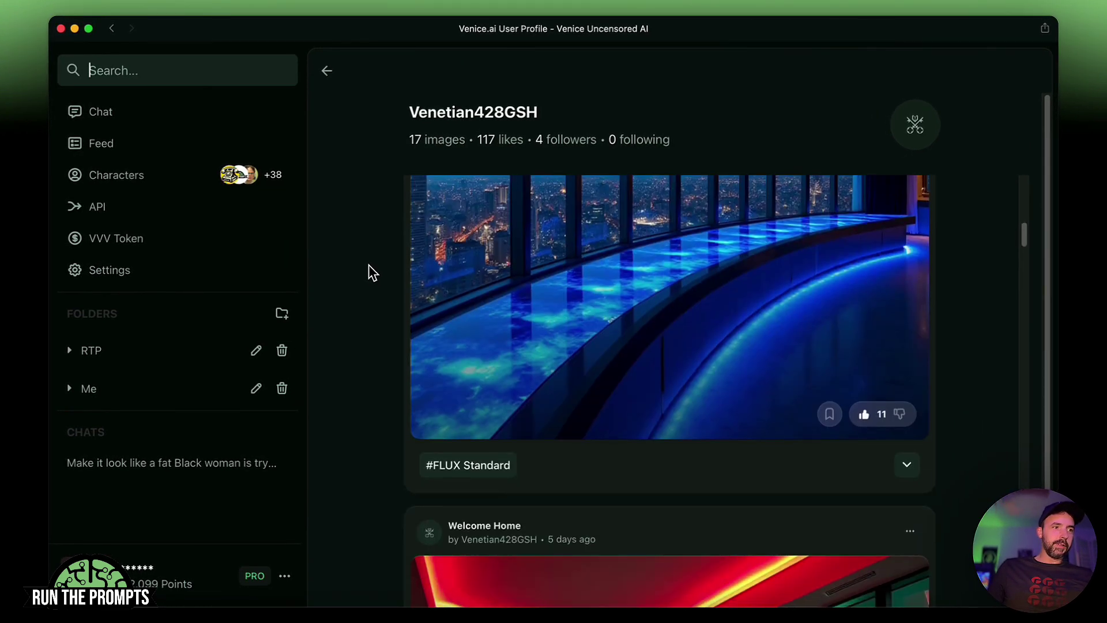
scroll(369, 266, down, 15)
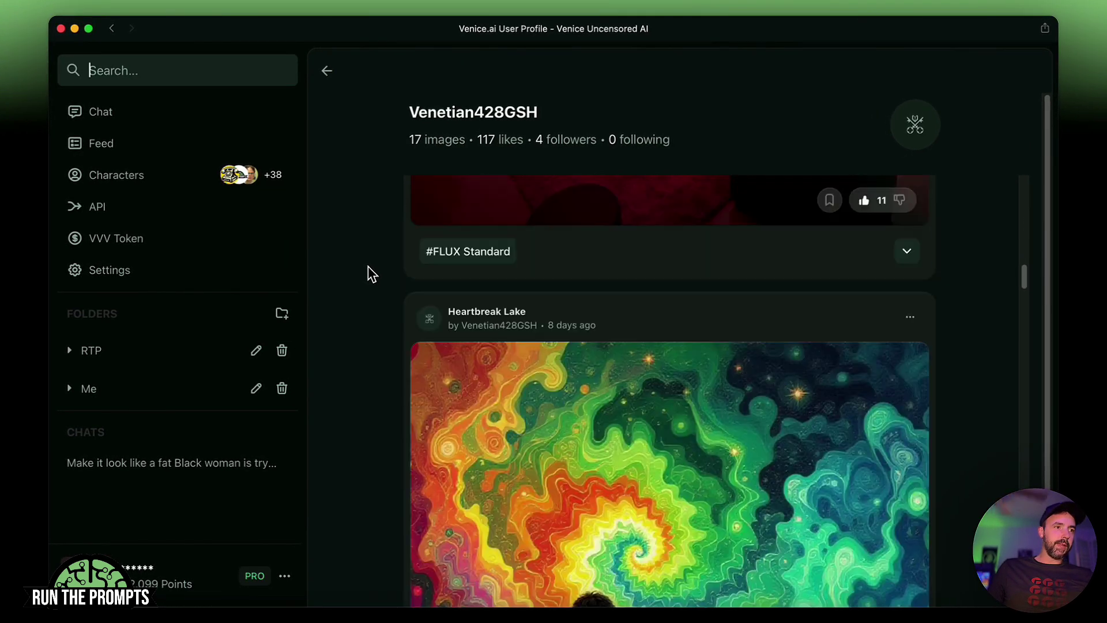
scroll(368, 268, down, 15)
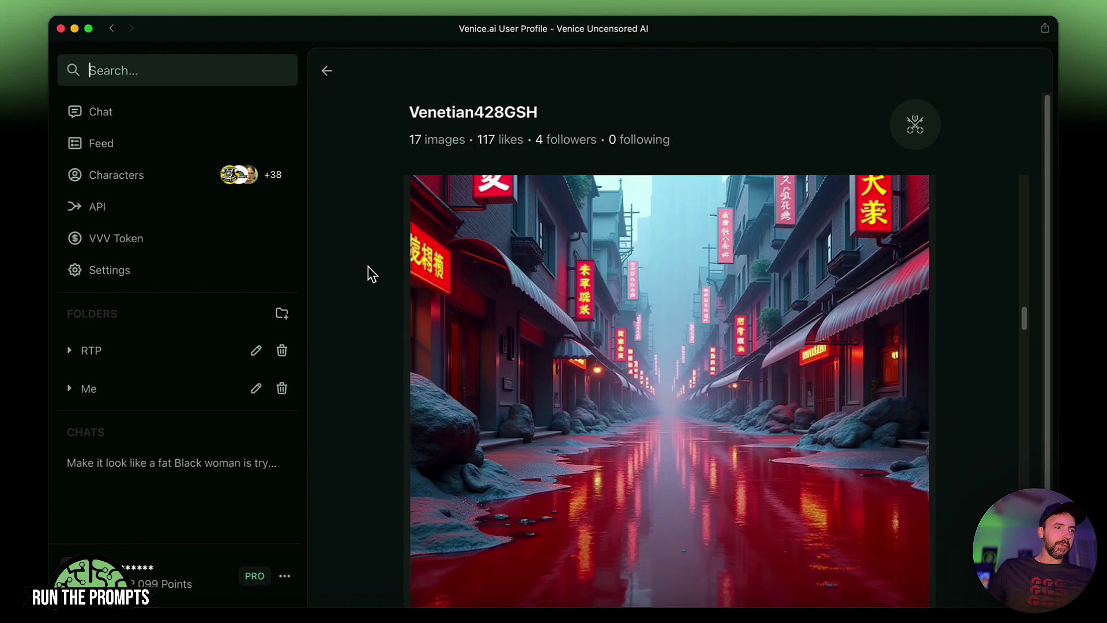
scroll(370, 273, down, 15)
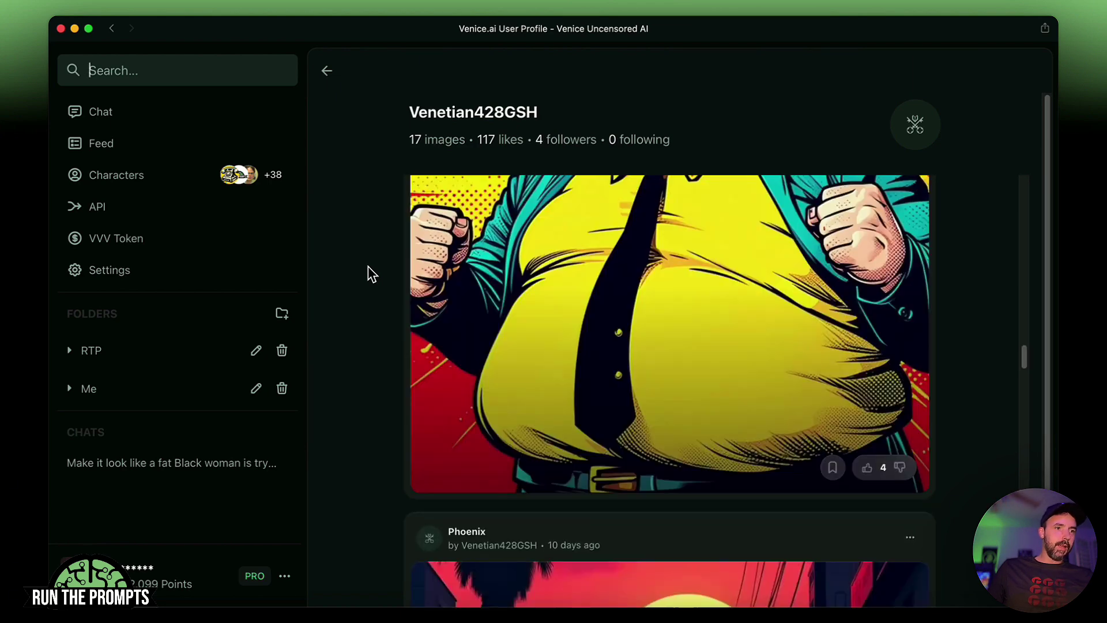
scroll(370, 273, down, 10)
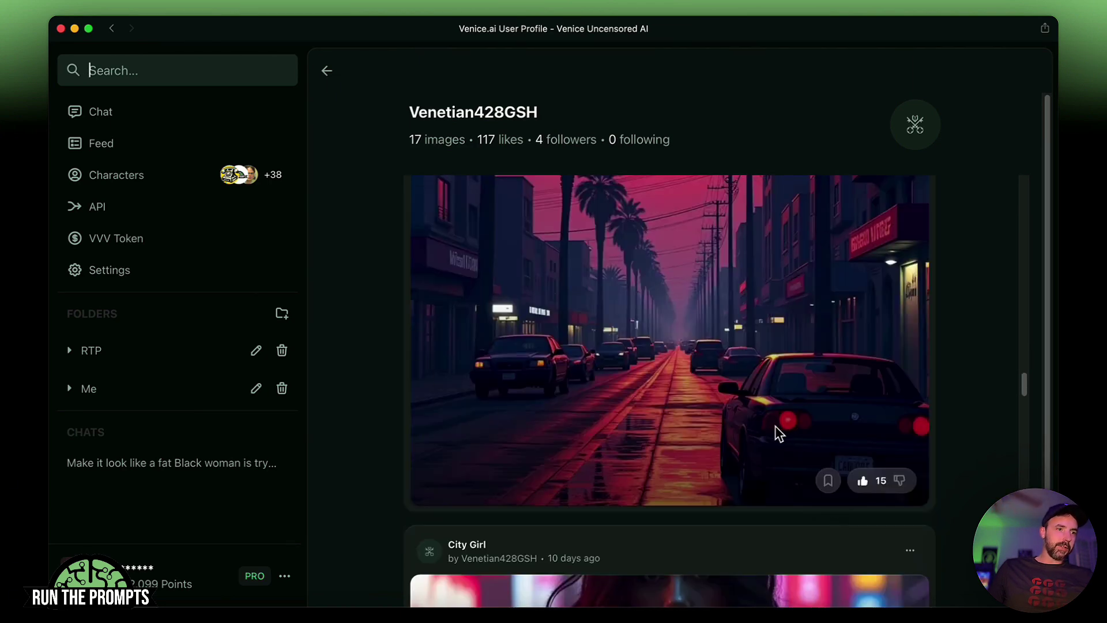
scroll(785, 449, up, 3)
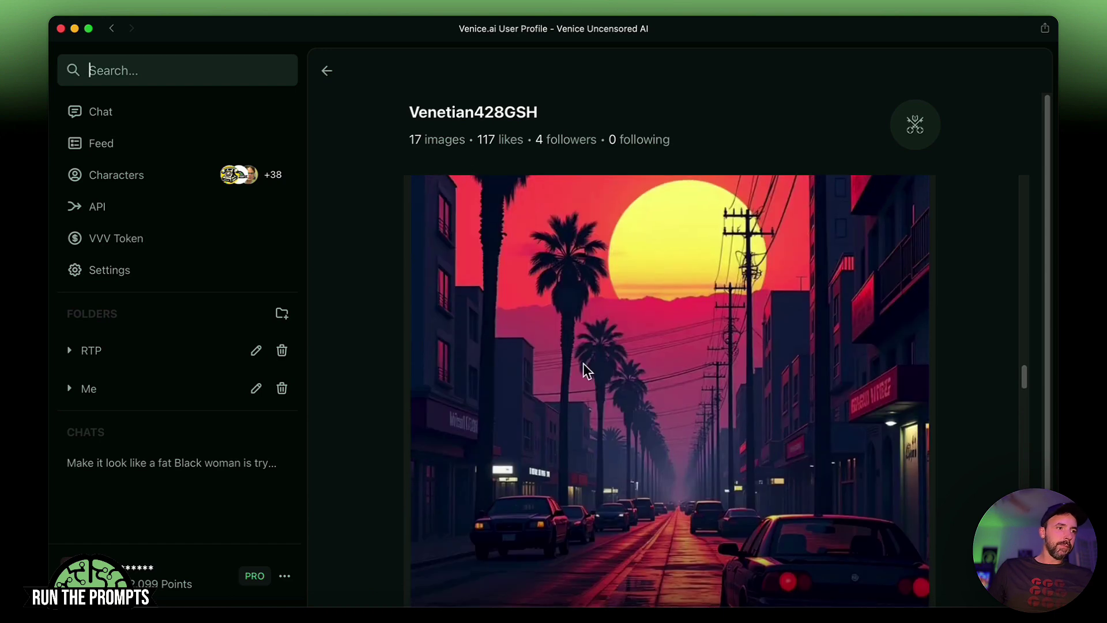
scroll(346, 396, down, 3)
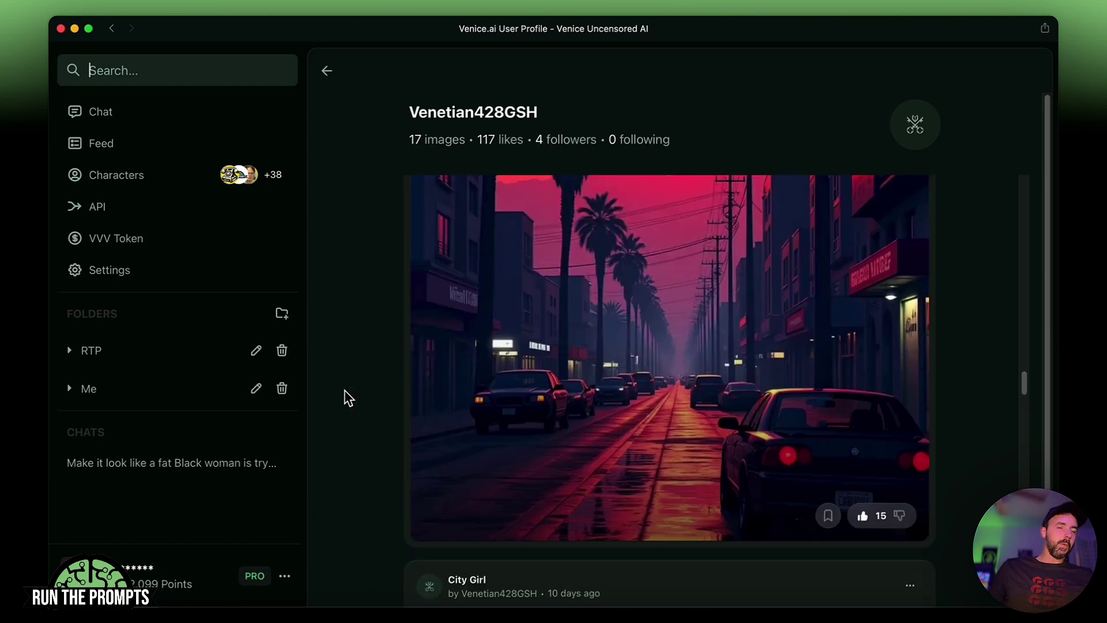
scroll(342, 382, up, 15)
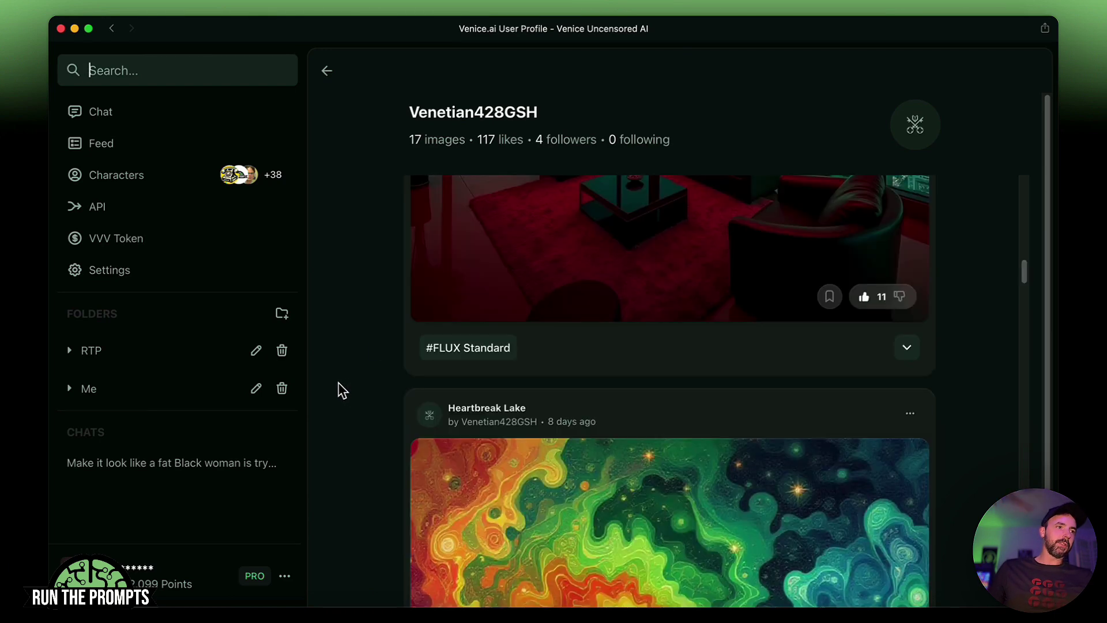
scroll(336, 383, up, 5)
scroll(336, 382, down, 5)
scroll(337, 383, up, 5)
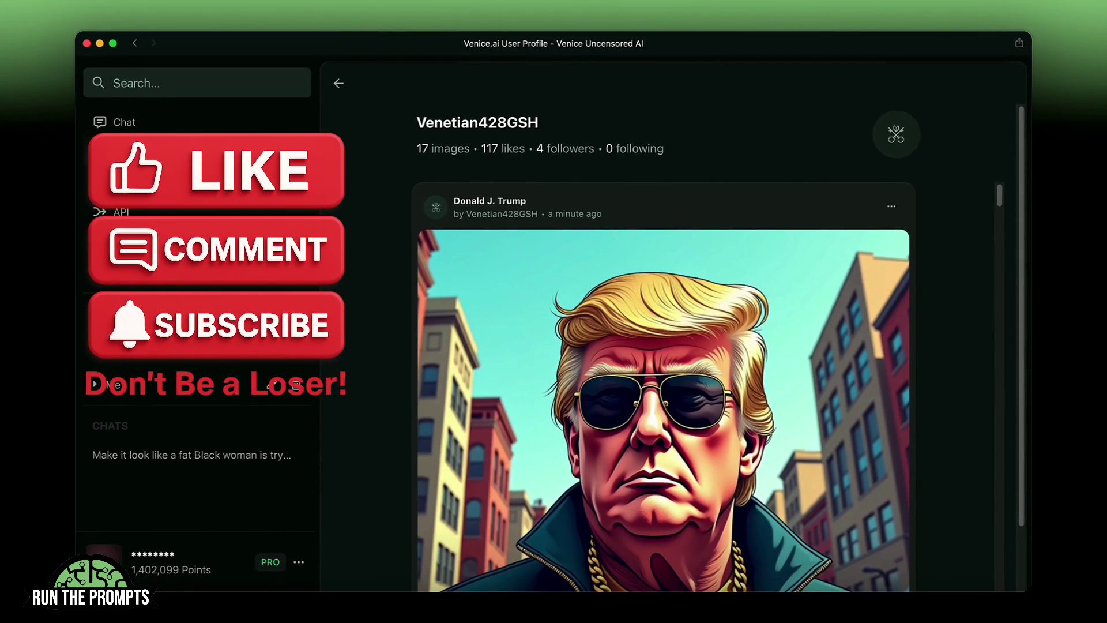
key(super+bracketleft)
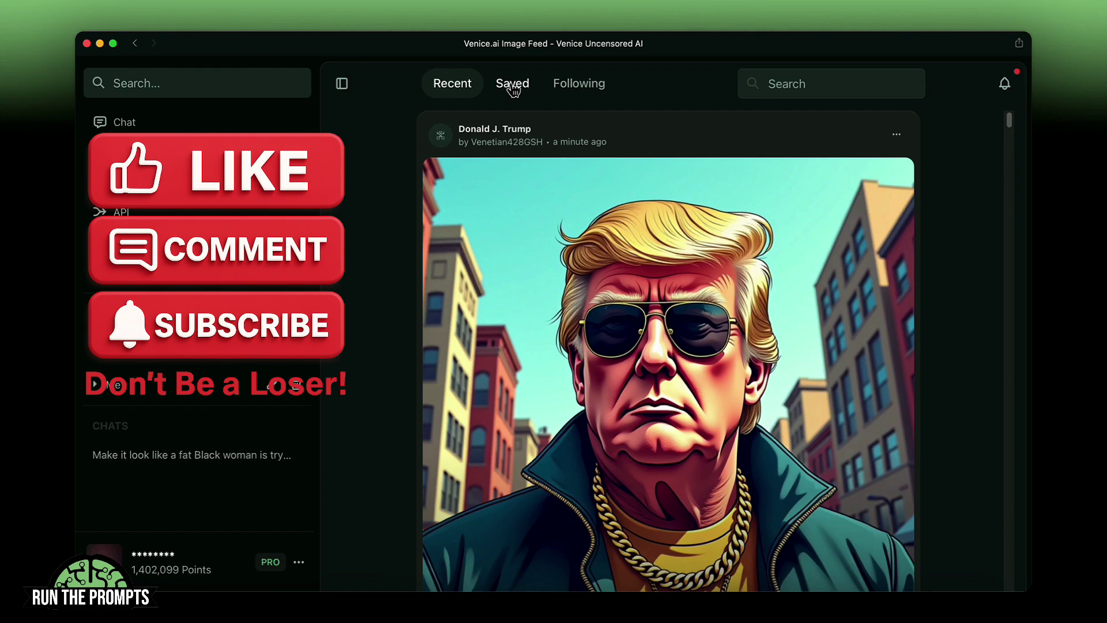
click(512, 86)
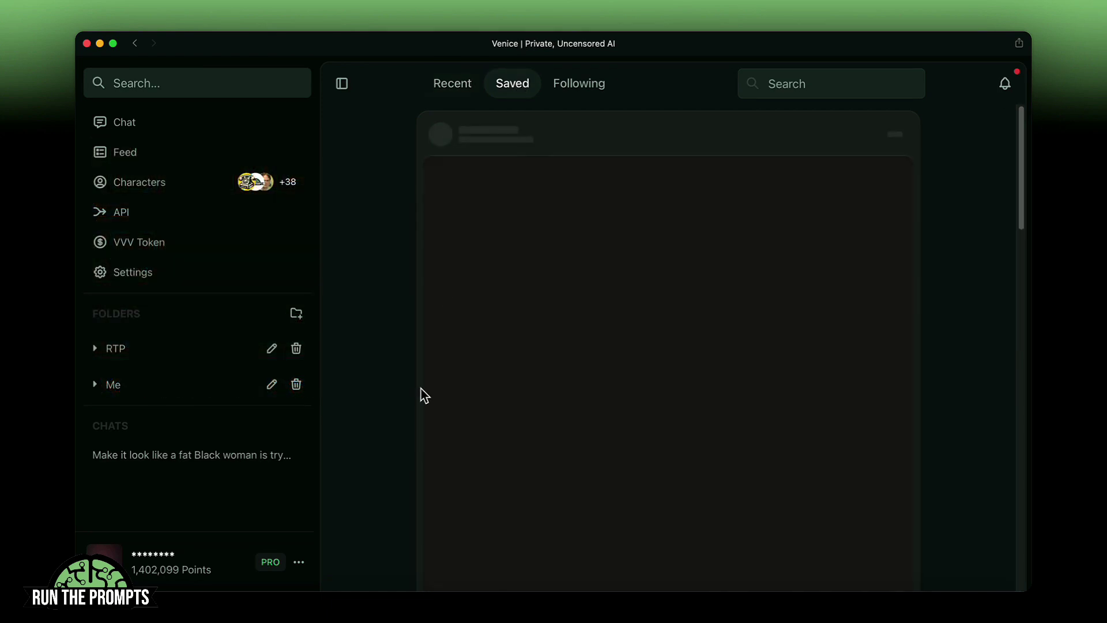
scroll(573, 314, down, 3)
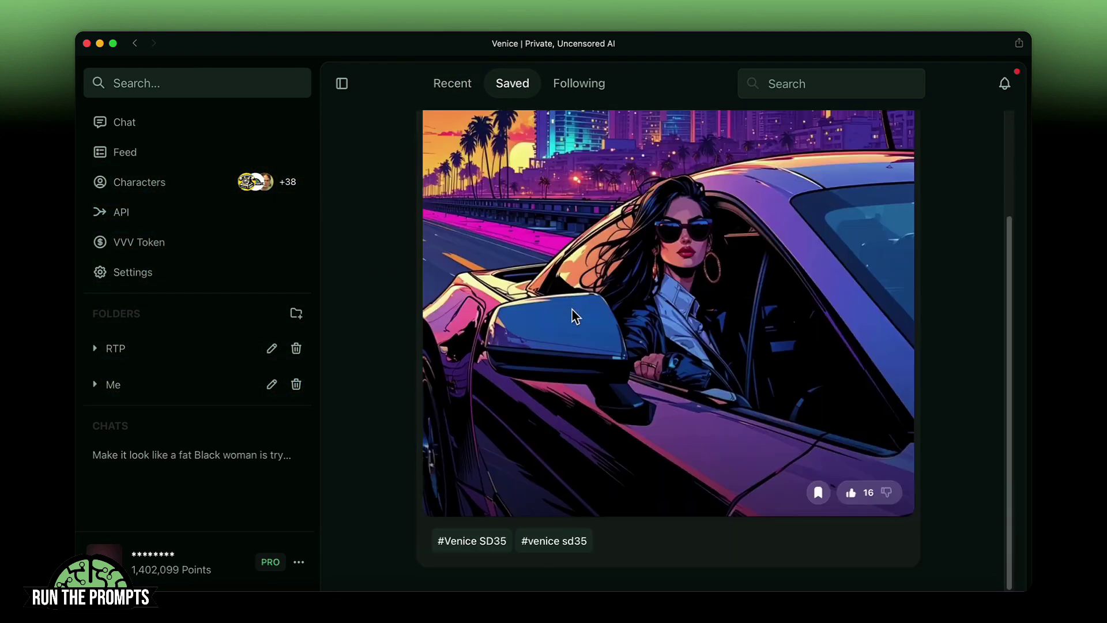
scroll(573, 314, up, 3)
scroll(573, 309, down, 3)
scroll(632, 400, up, 3)
scroll(558, 208, down, 3)
scroll(594, 360, up, 3)
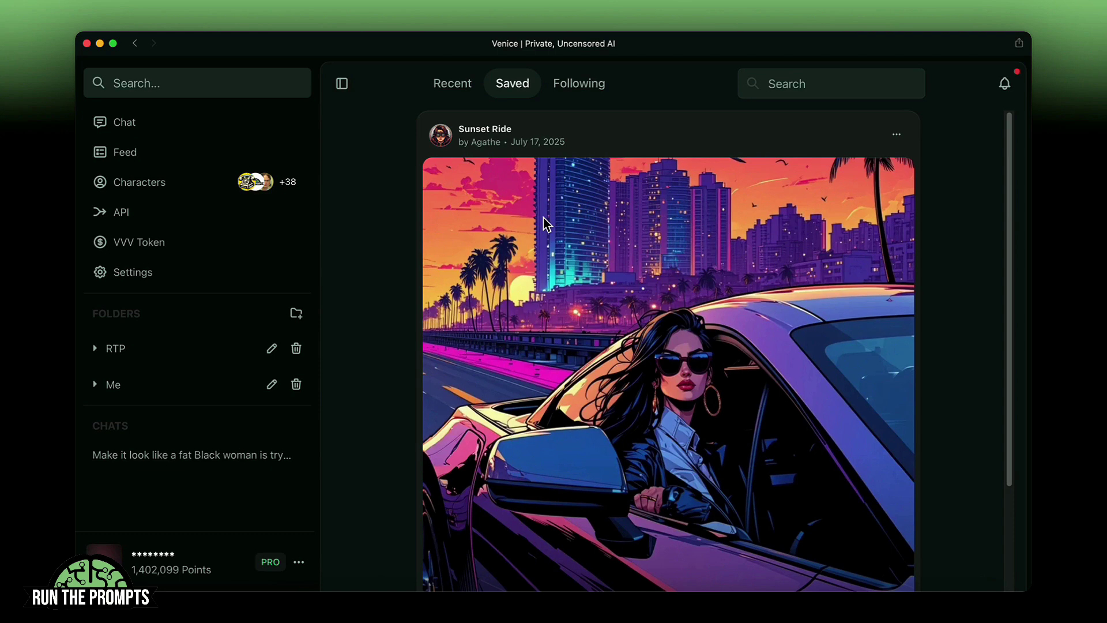
scroll(499, 258, down, 3)
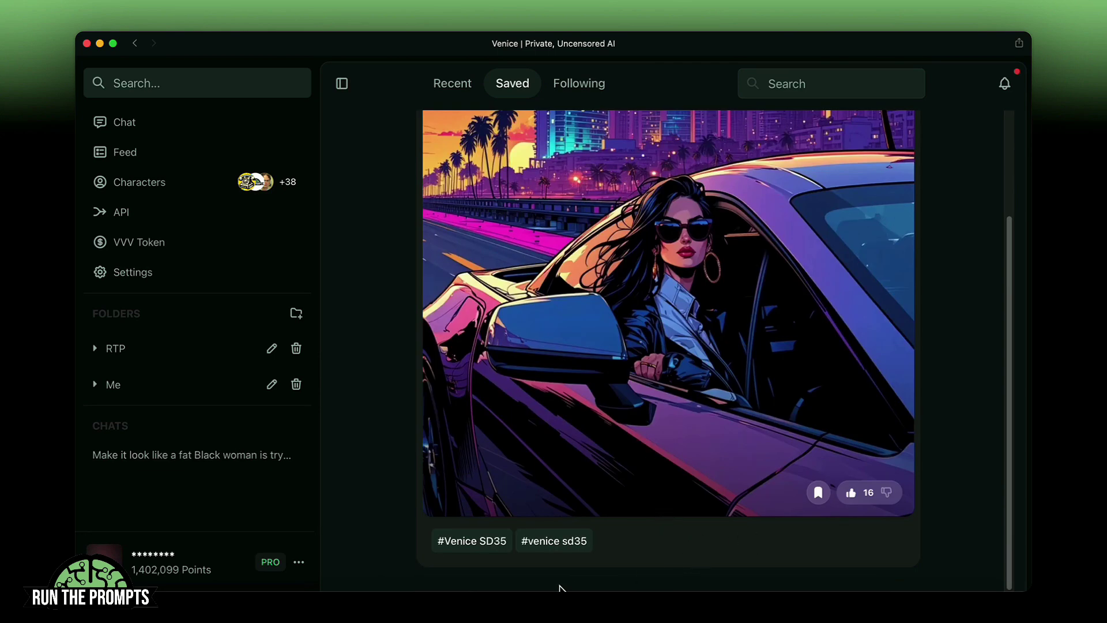
scroll(559, 416, up, 3)
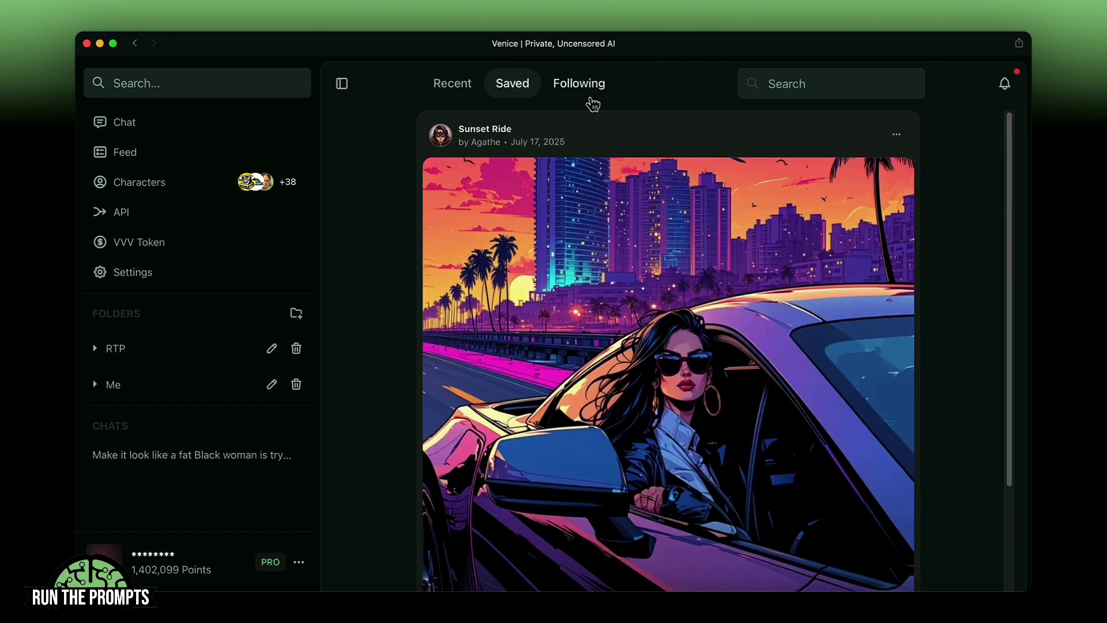
Check the Following feed, which has no posts, and look through the likes in notifications.
click(568, 89)
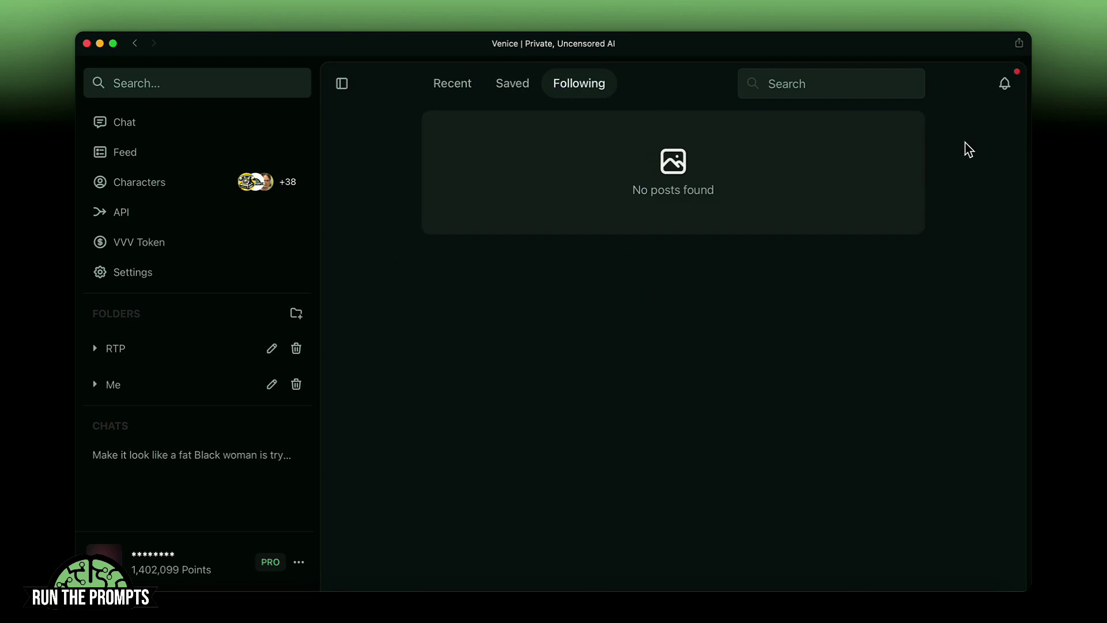
click(1005, 84)
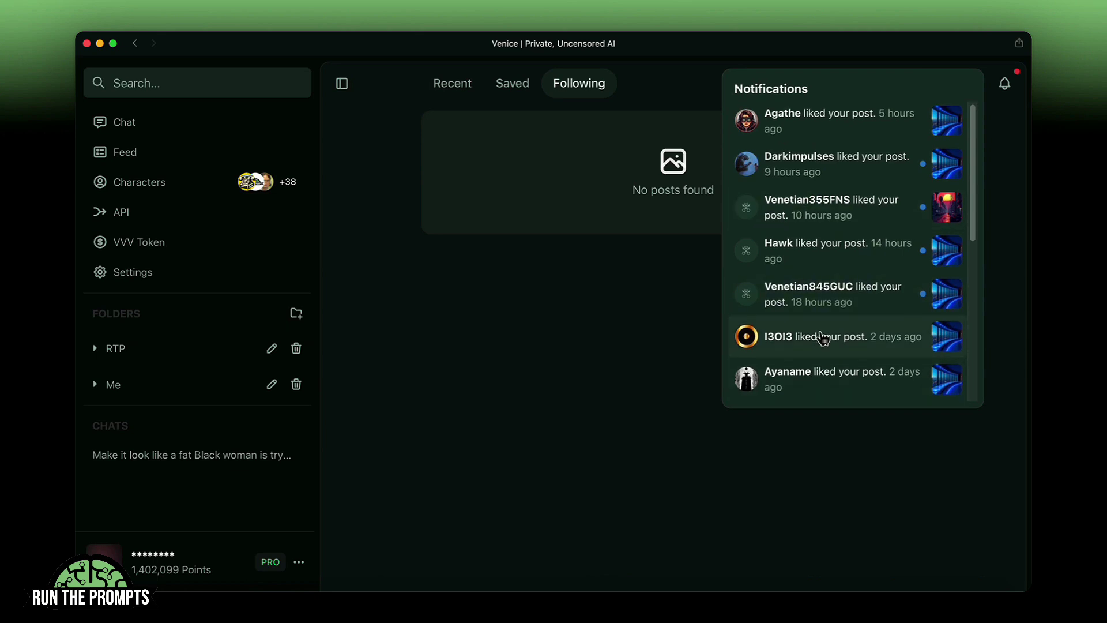
scroll(807, 306, down, 5)
scroll(862, 309, up, 5)
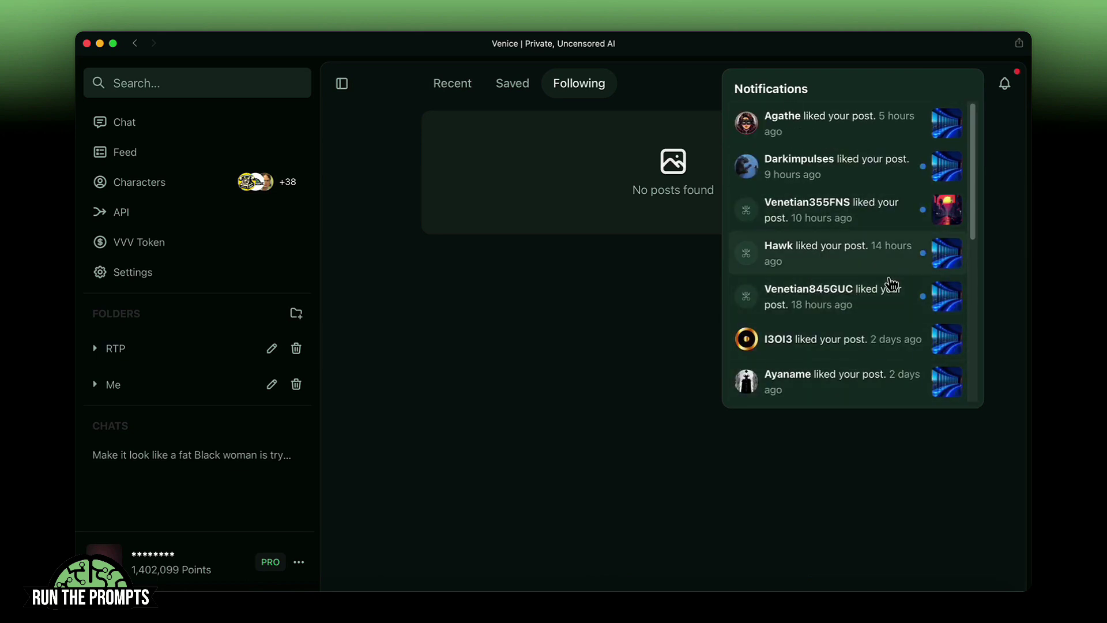
click(529, 369)
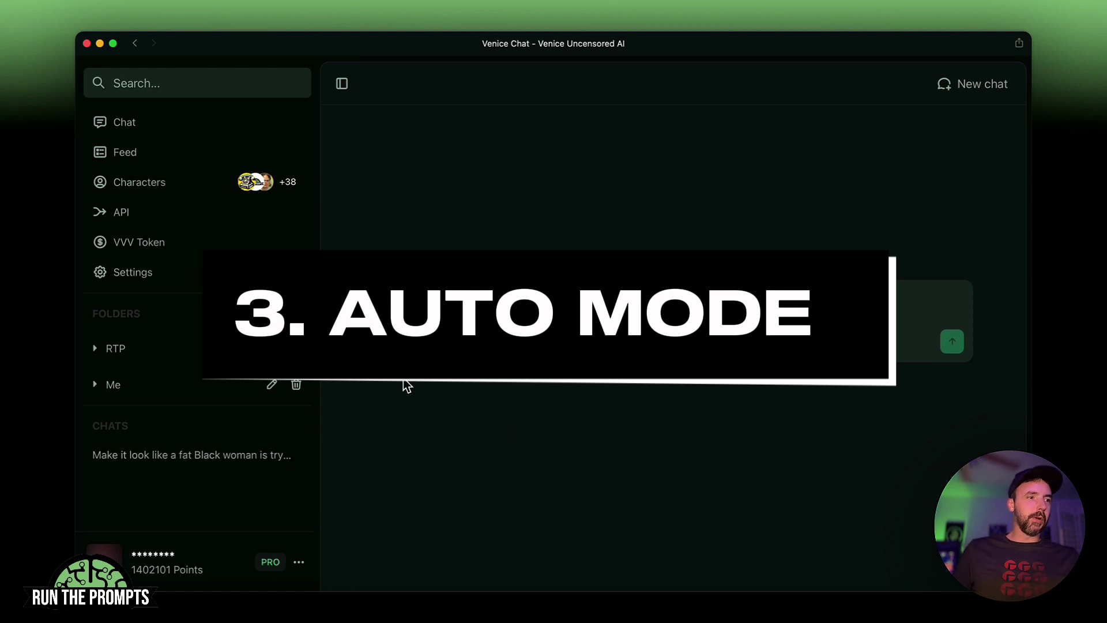
click(394, 342)
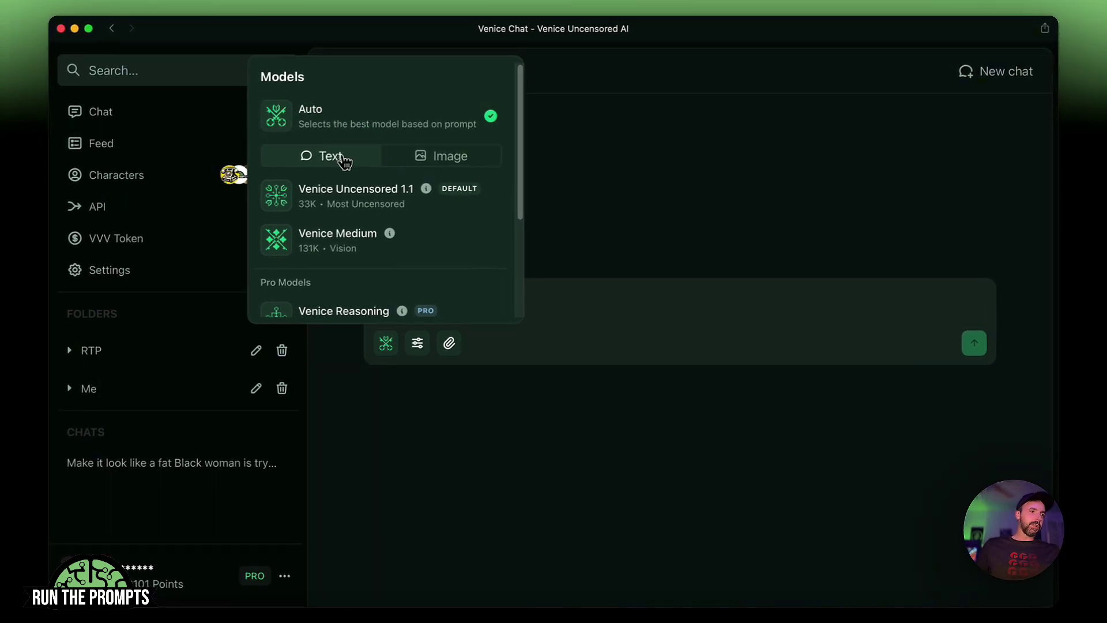
scroll(350, 224, down, 5)
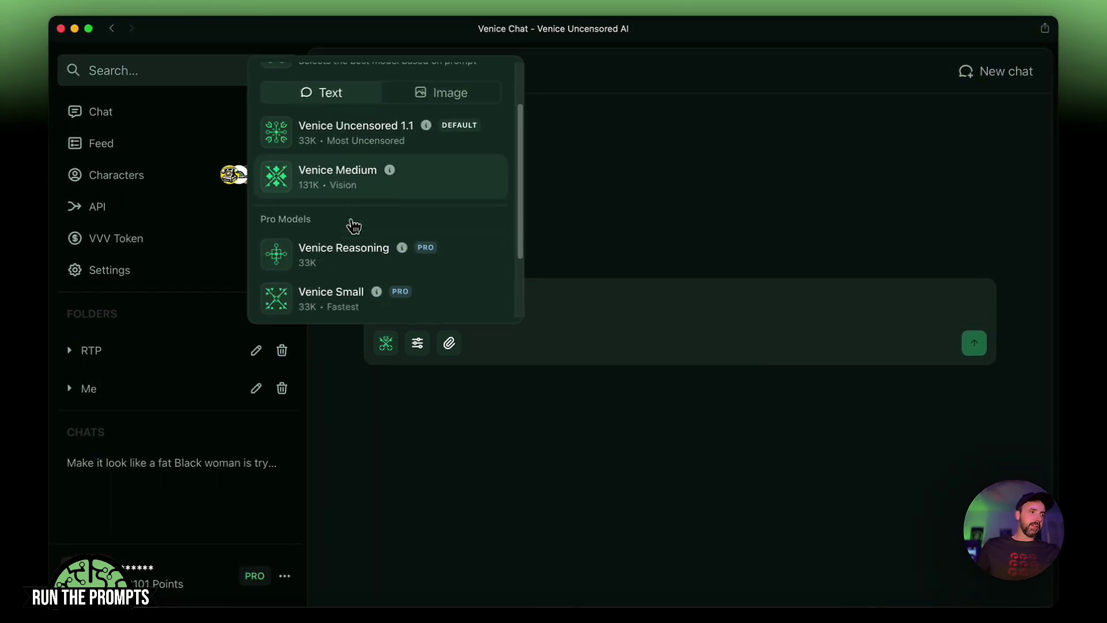
scroll(369, 248, up, 5)
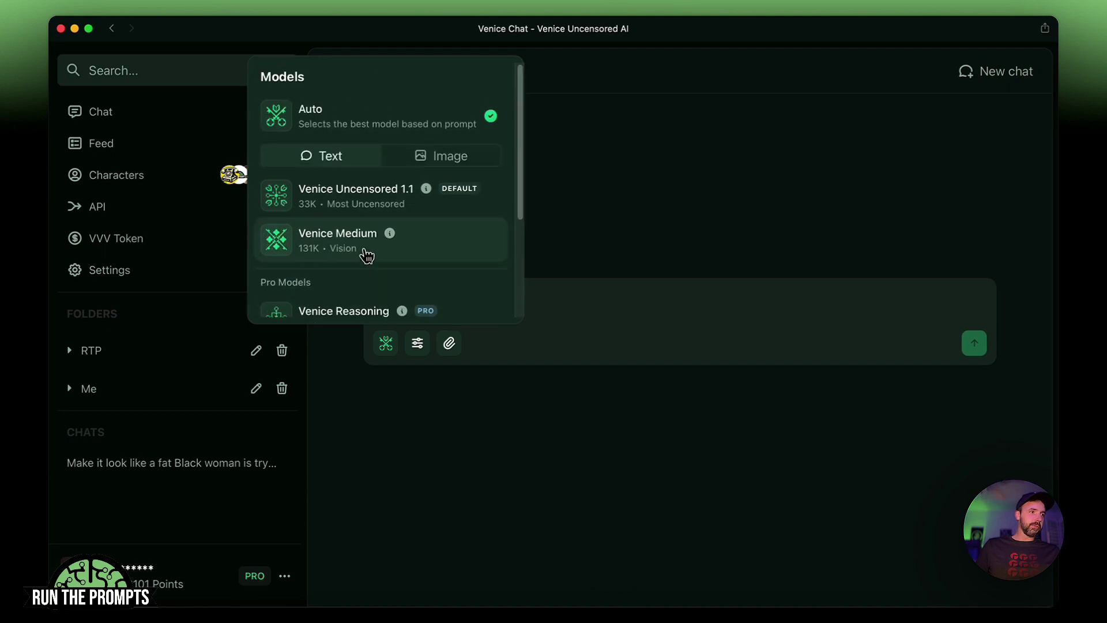
click(659, 283)
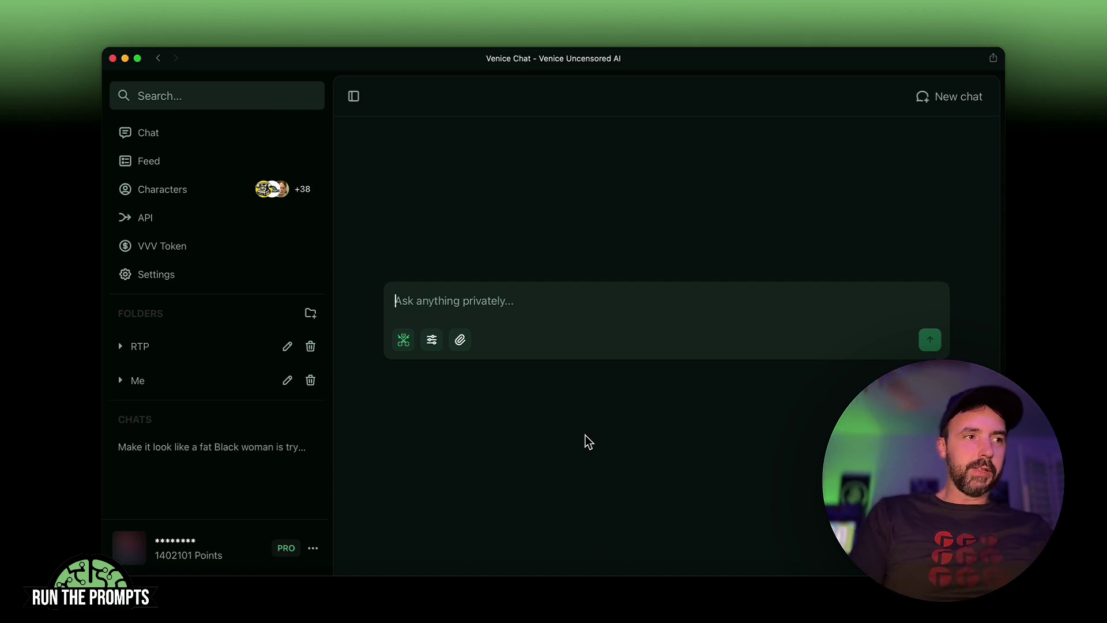
Ask 'When did World War II end?' and confirm Venice Uncensored 1.1 answered in the details.
text(When did World War II end?)
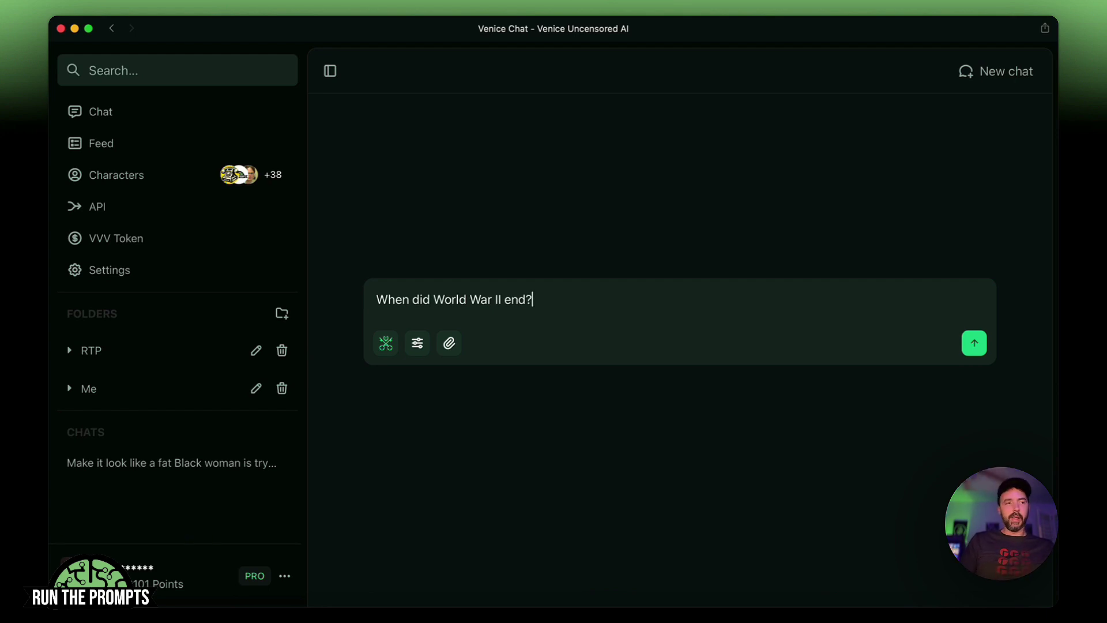
key(Return)
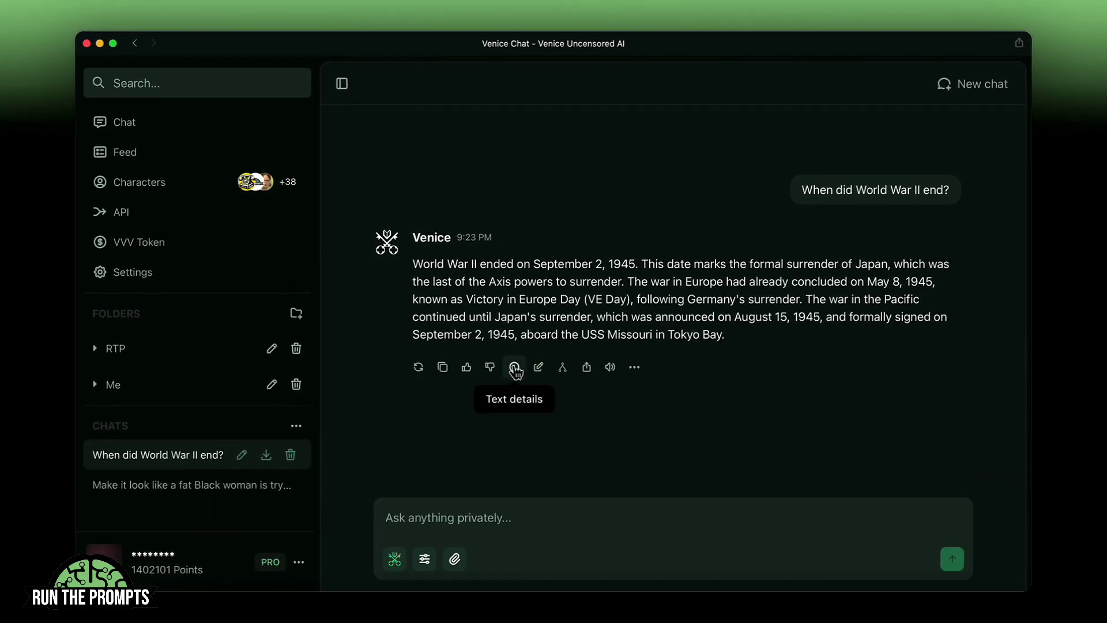
click(514, 367)
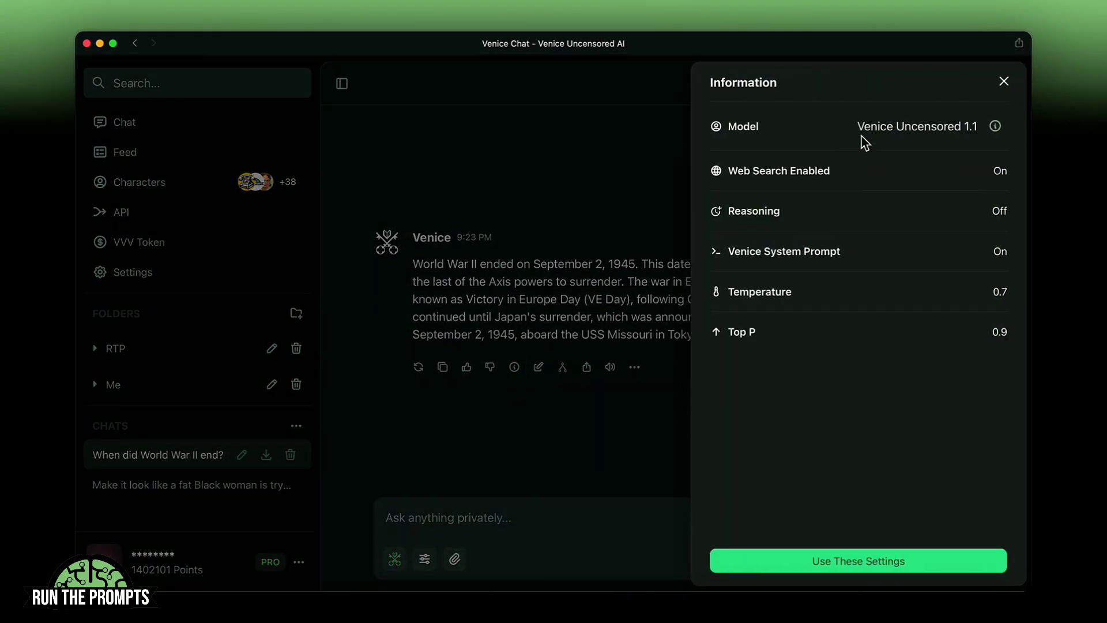
drag(855, 129, 977, 127)
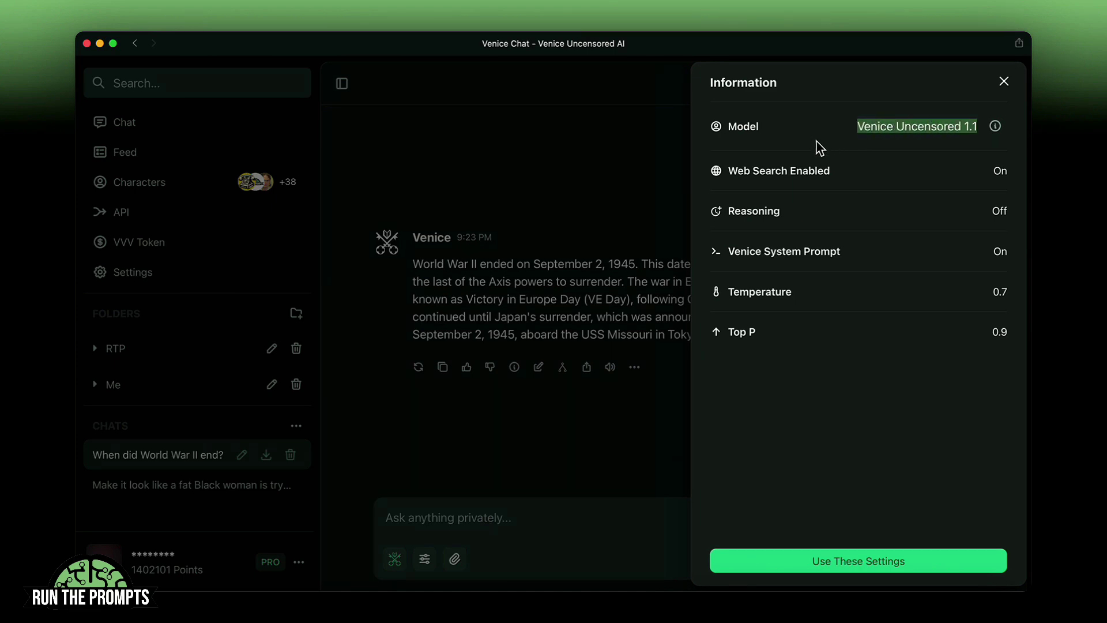
click(1003, 81)
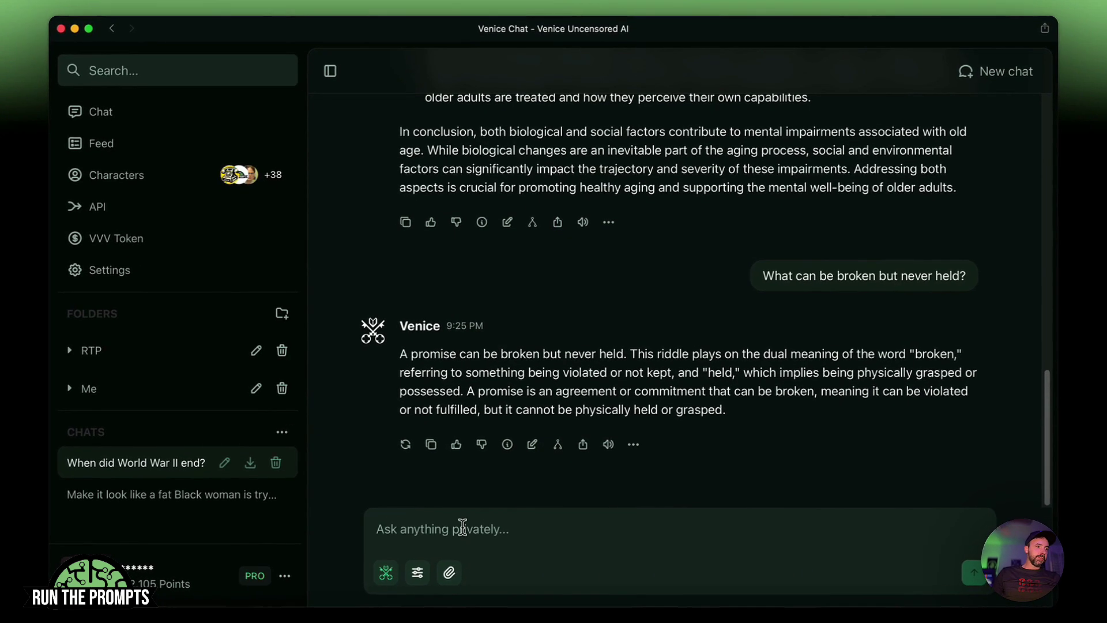
click(387, 571)
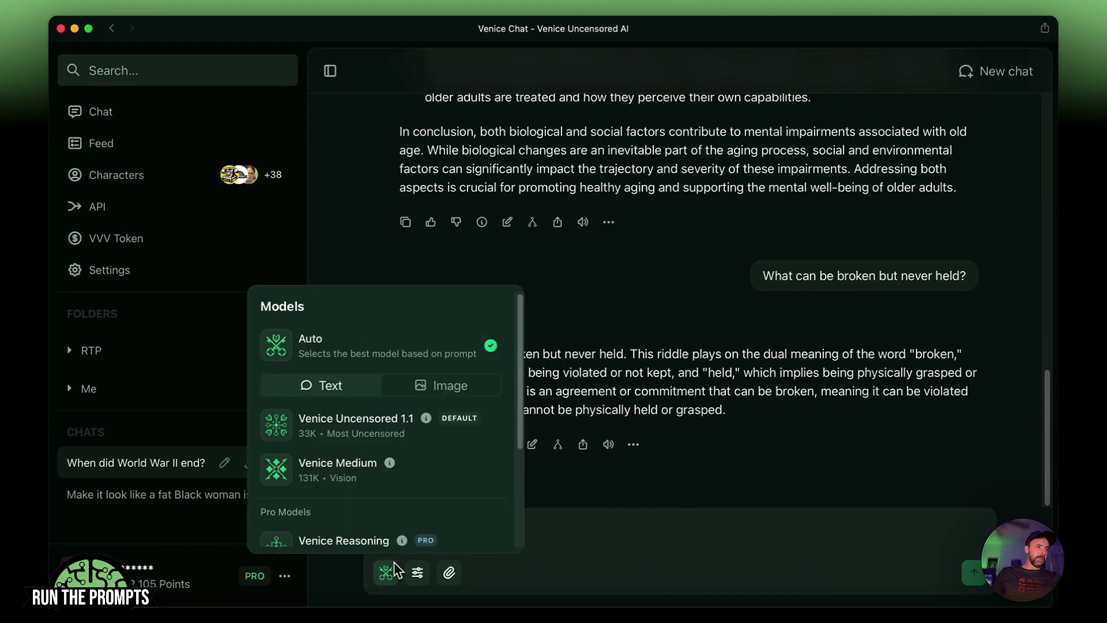
click(435, 385)
click(340, 387)
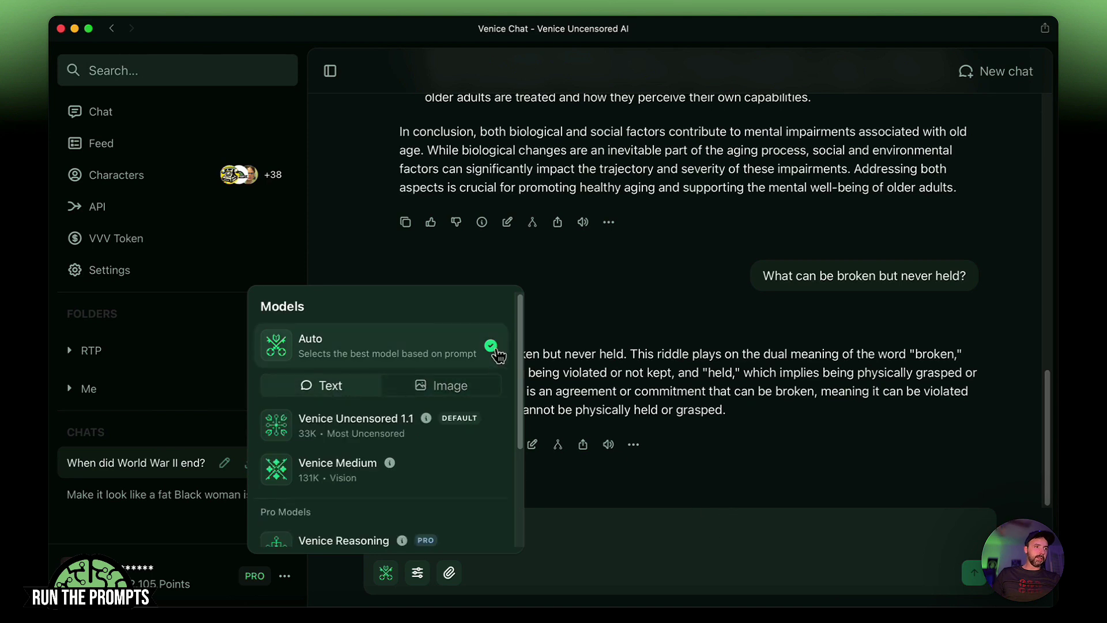
click(433, 384)
click(323, 385)
click(452, 392)
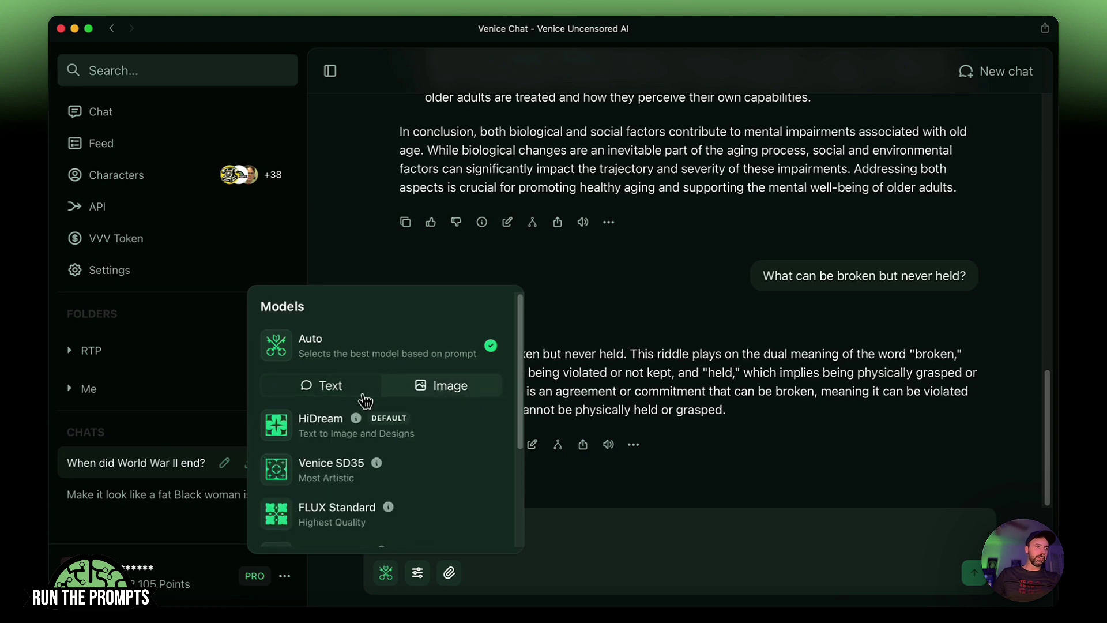
click(365, 389)
click(645, 517)
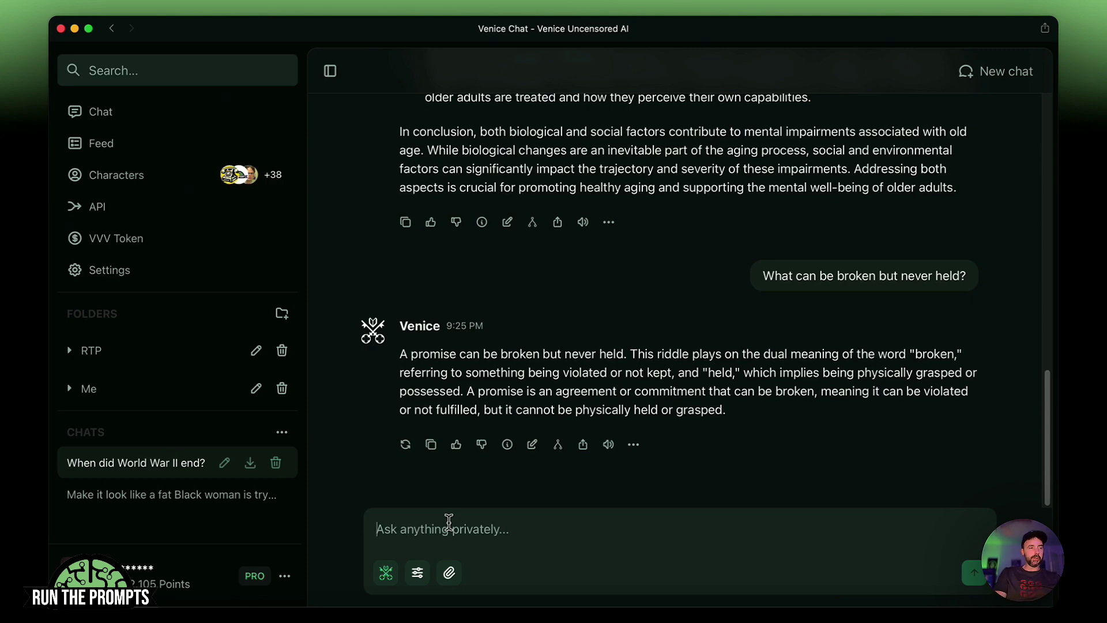
Generate images of an ice cream cone in the desert and read the first image's enhanced prompt.
text(Create an image of an ic)
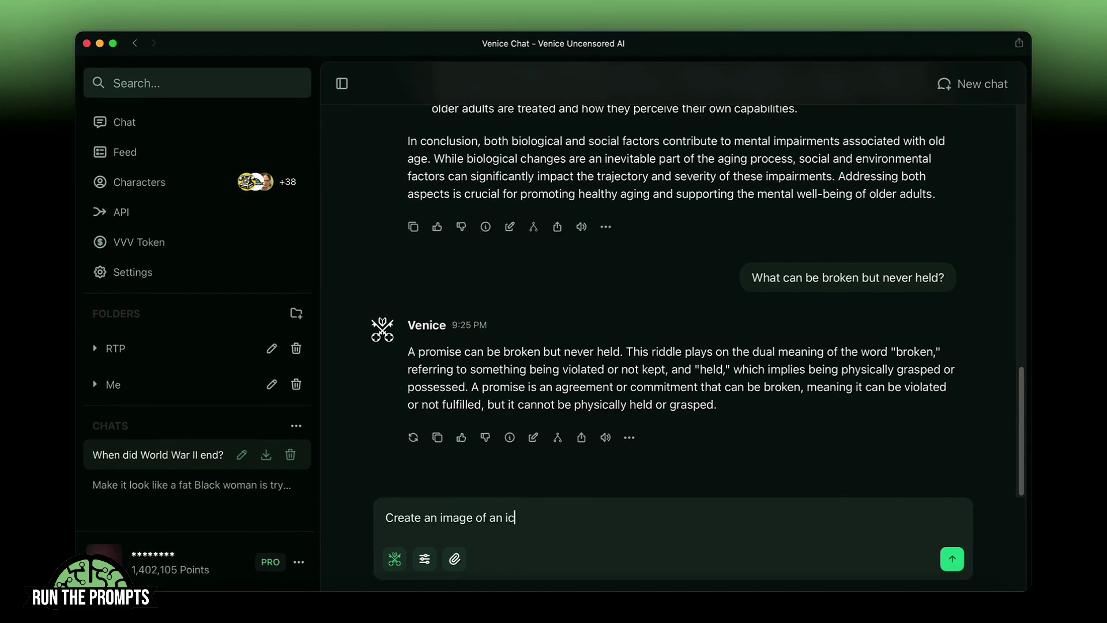
text(e cream cone in the desert, all a)
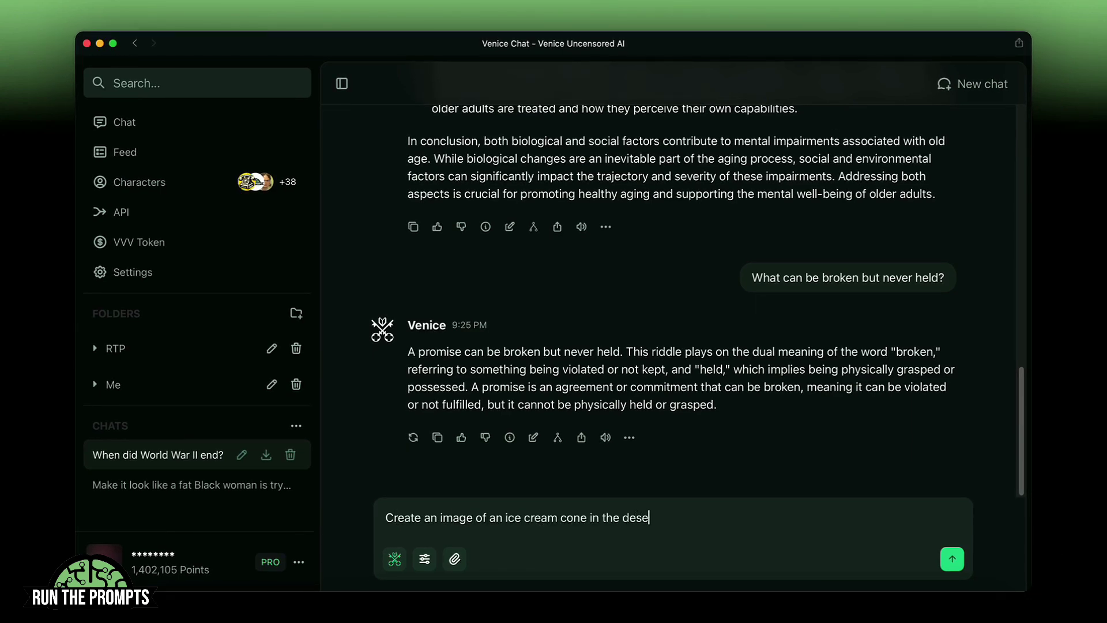
mouse_move(520, 202)
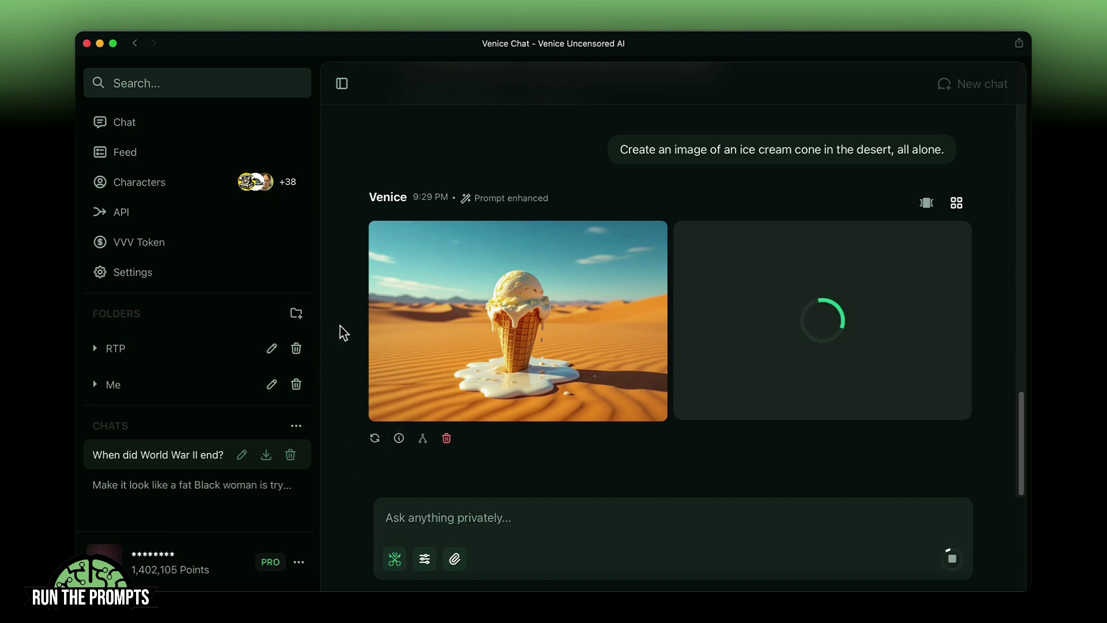
click(399, 438)
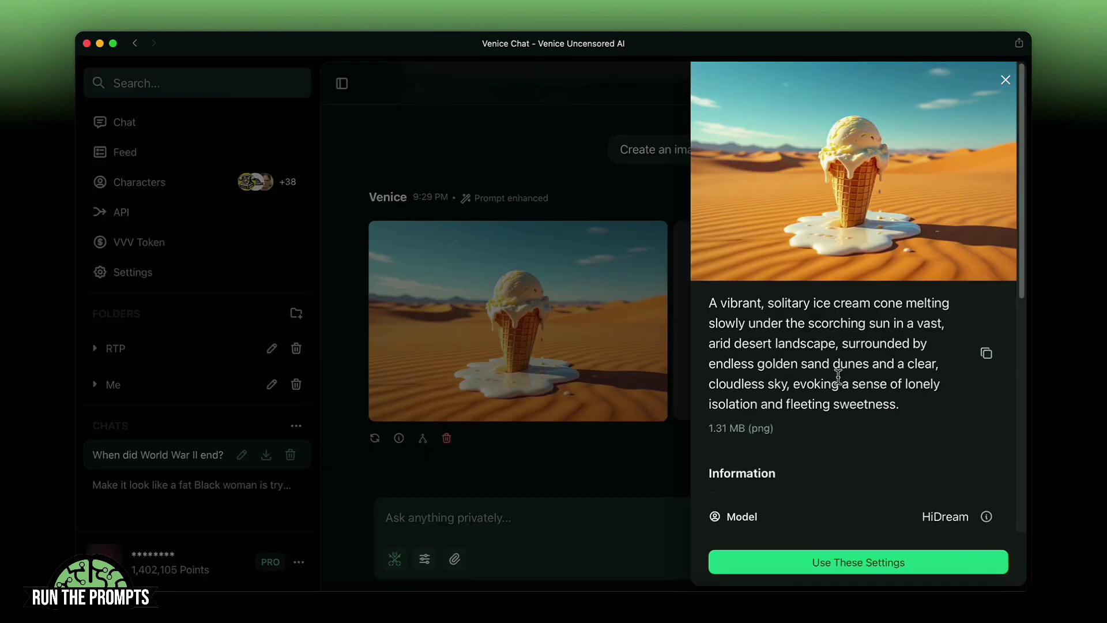
drag(709, 302, 913, 405)
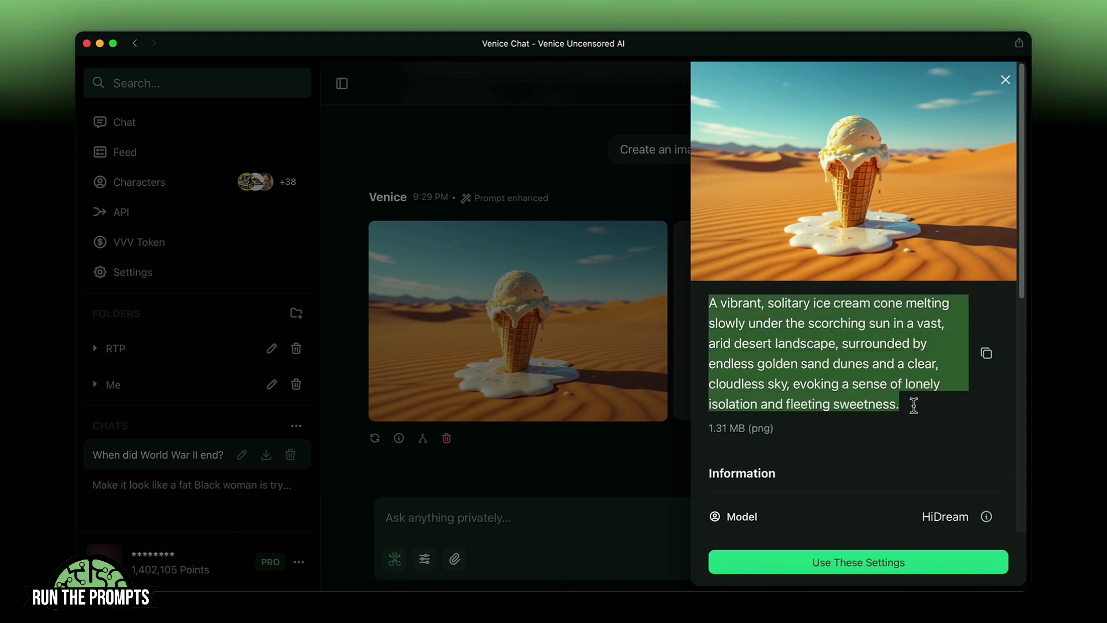
click(884, 418)
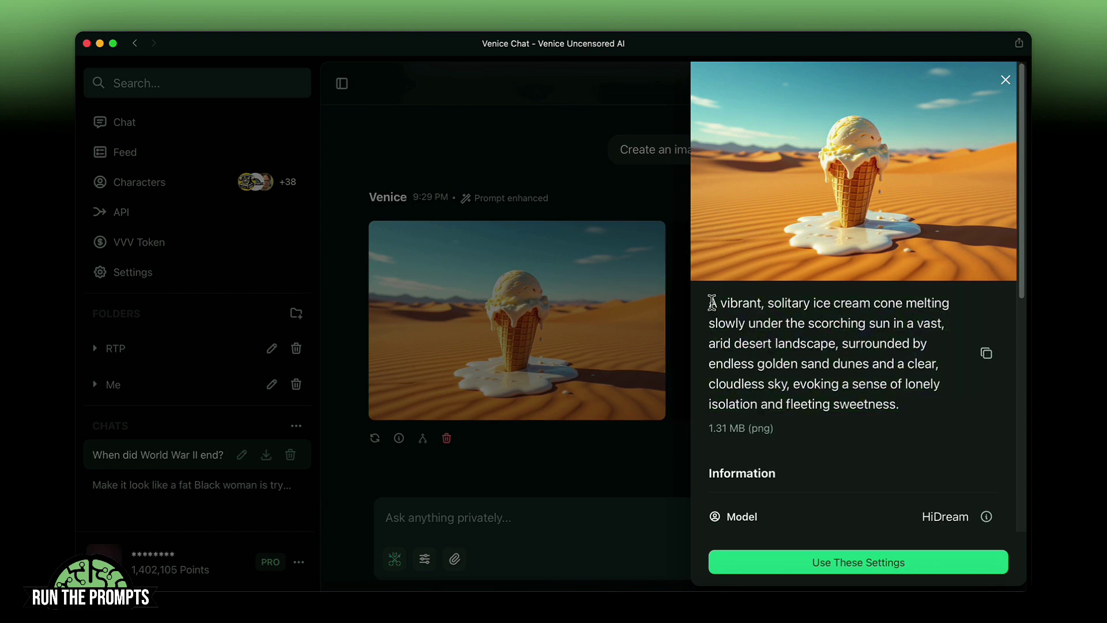
drag(711, 302, 913, 403)
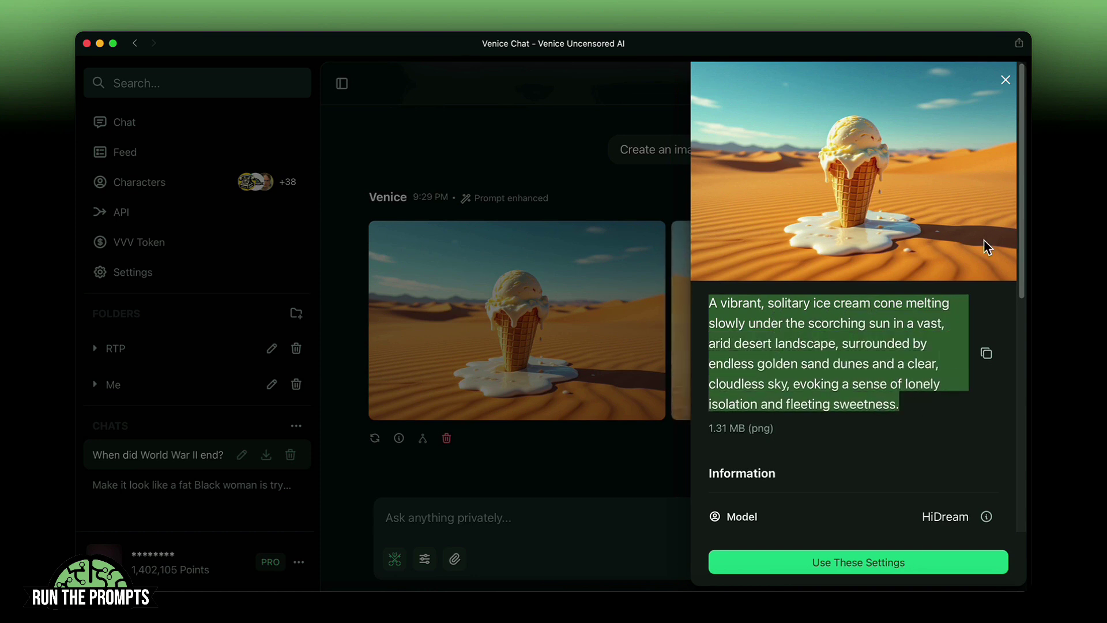
click(608, 275)
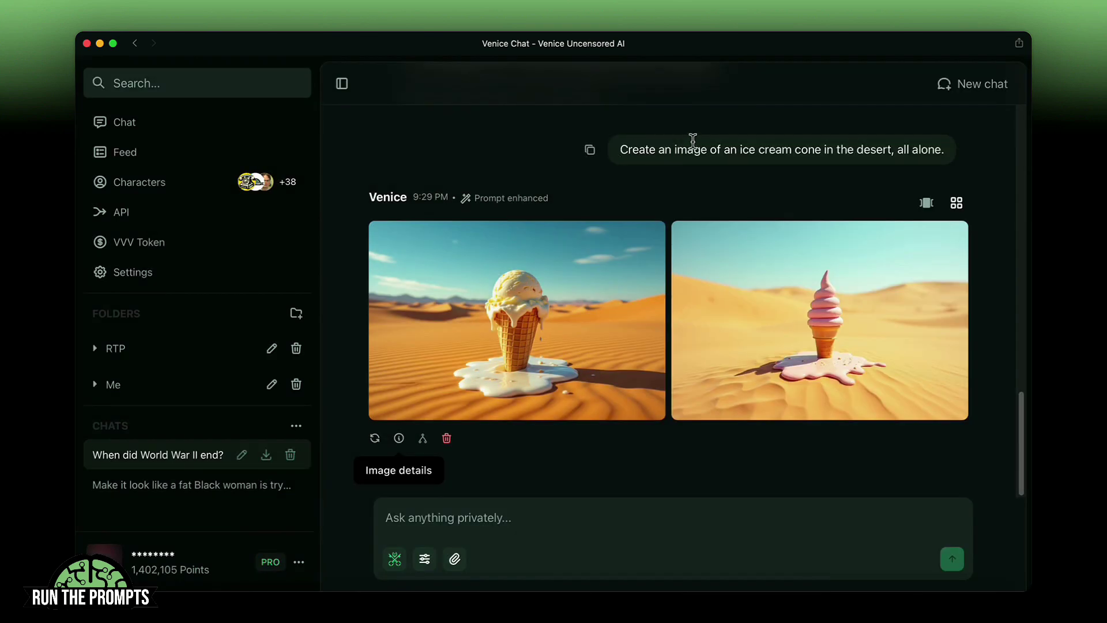
click(741, 231)
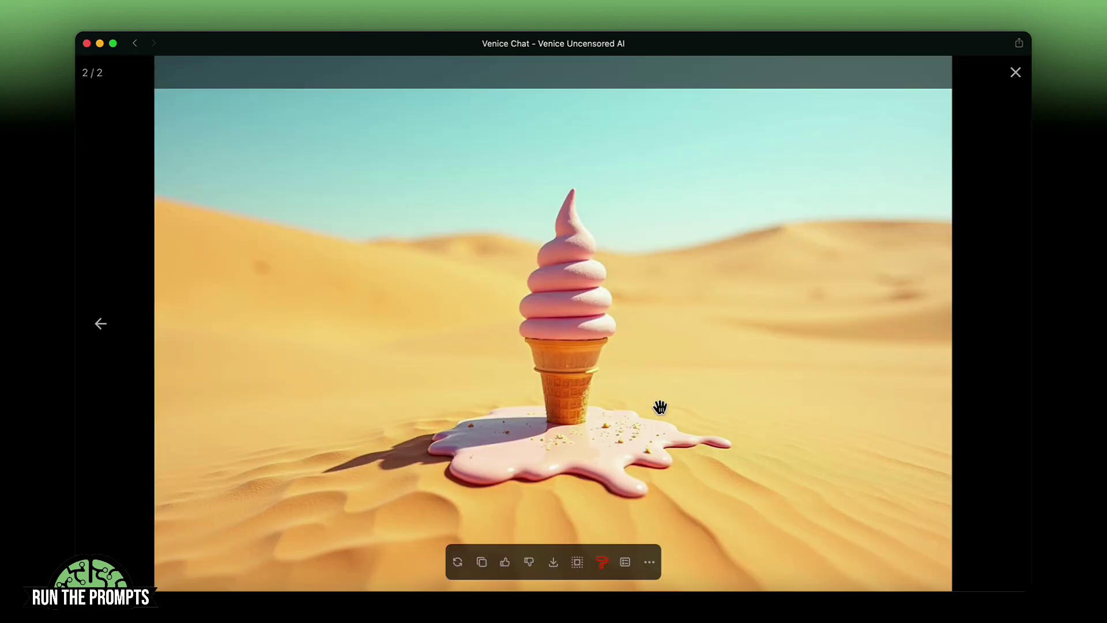
key(Escape)
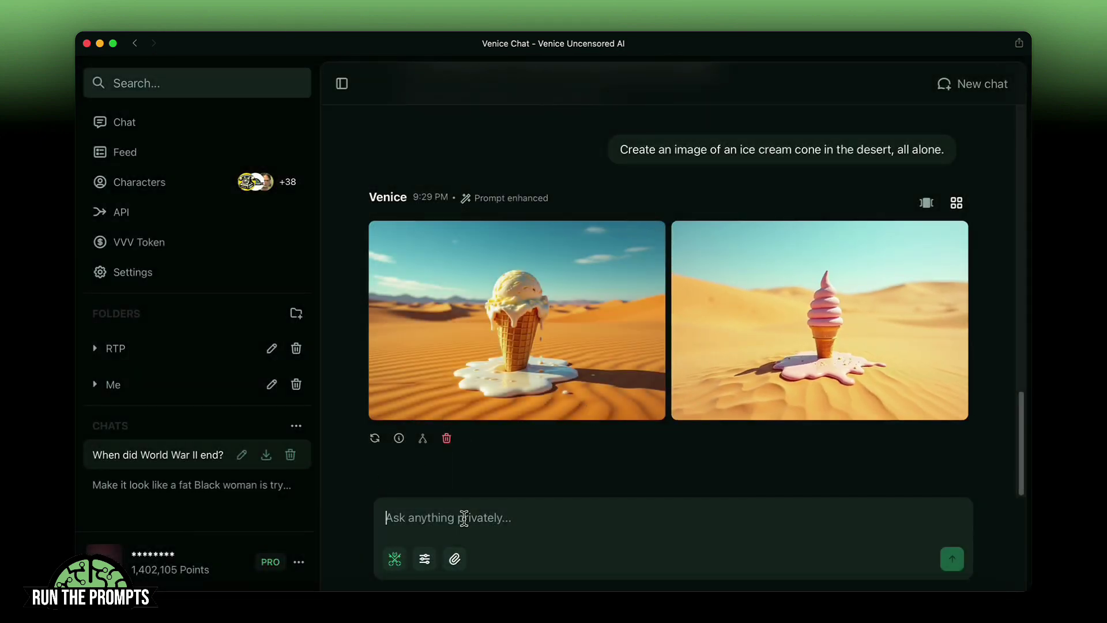